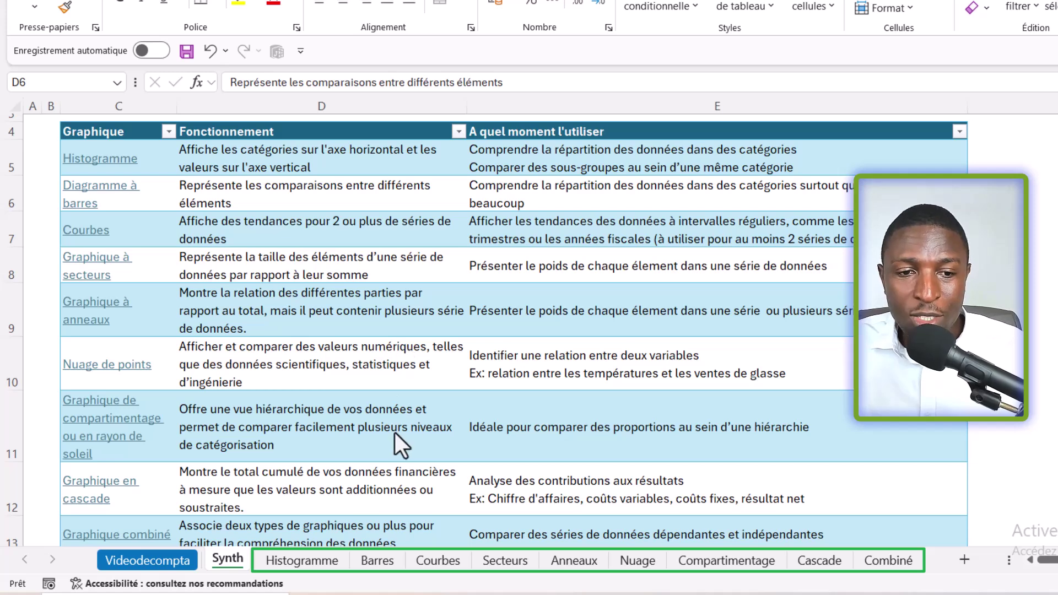
scroll(395, 433, down, 1)
scroll(391, 386, up, 3)
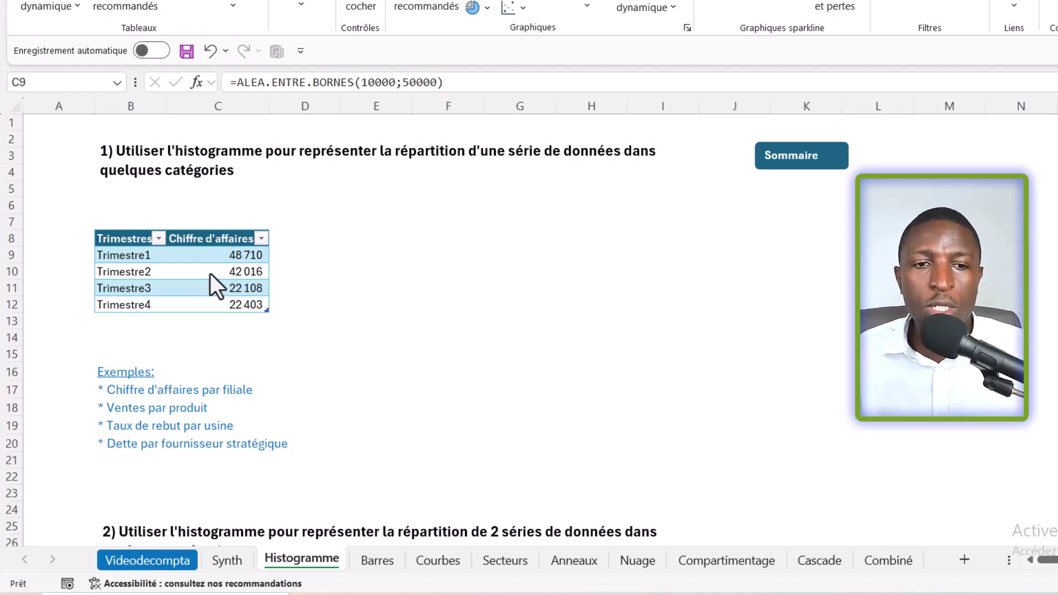
Insert a 2D clustered column chart from the quarterly Chiffre d'affaires table and place it beside the table
click(119, 238)
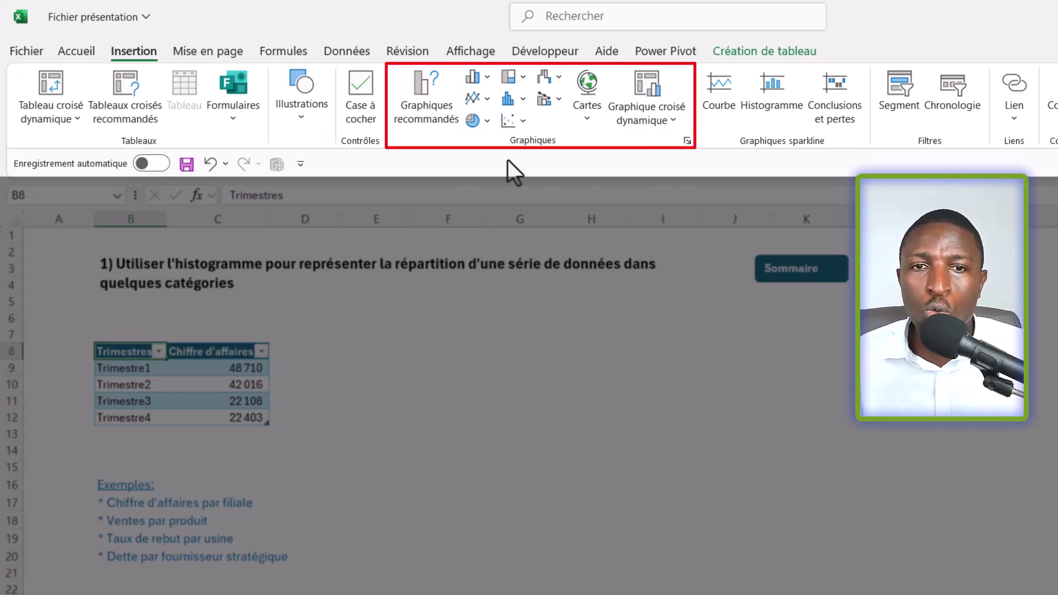
click(488, 81)
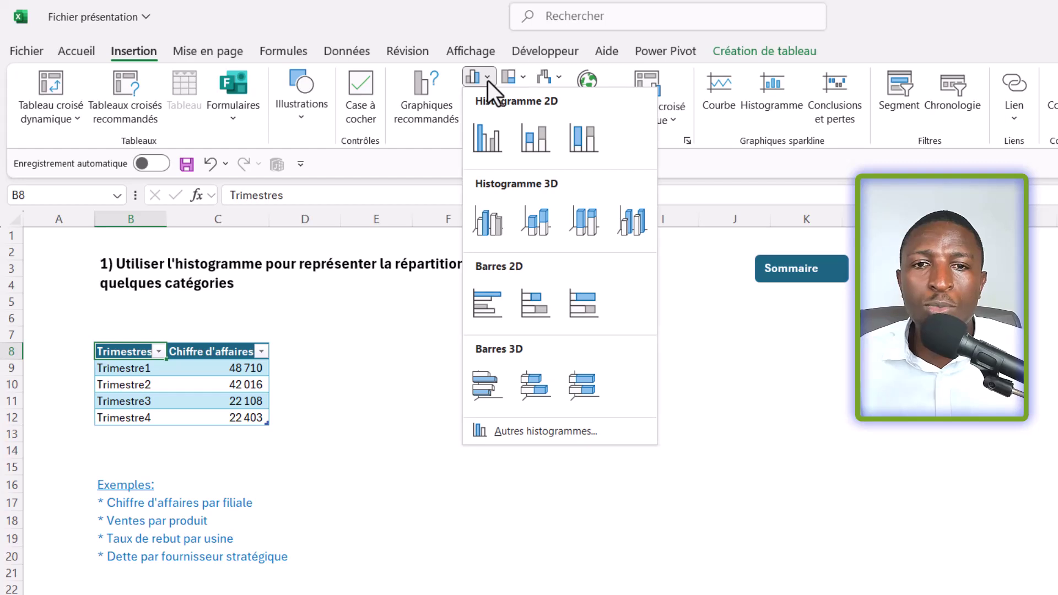
click(487, 140)
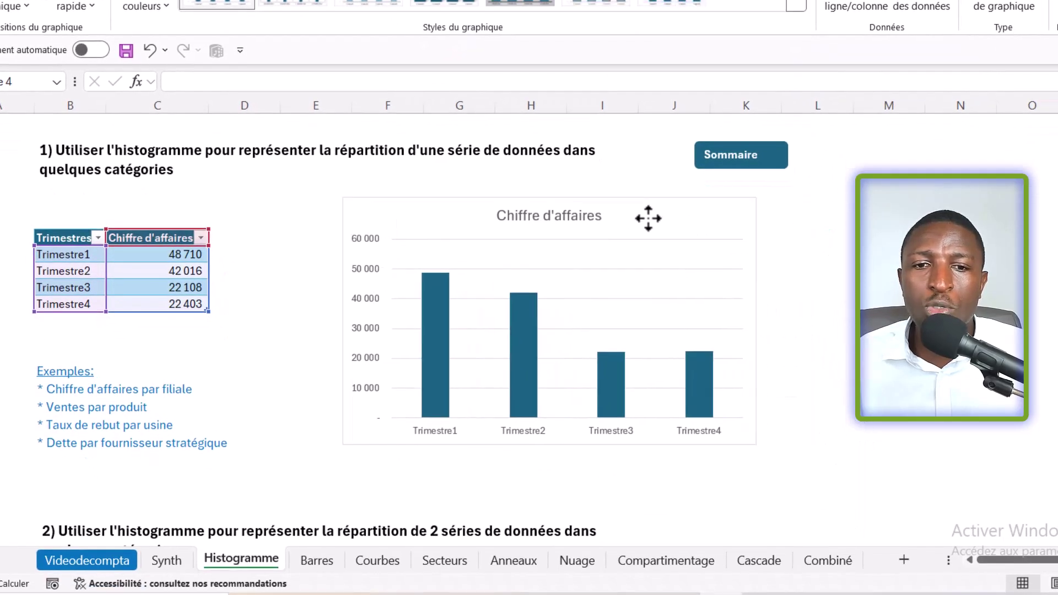
drag(648, 217, 640, 216)
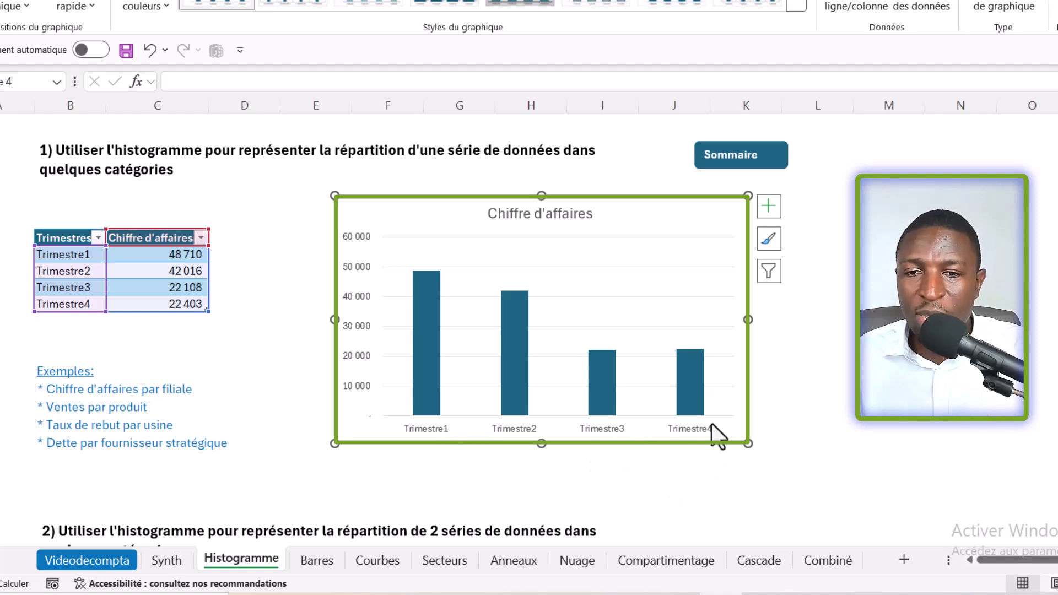
Add data labels to the Chiffre d'affaires chart at the outside end of the columns (Bord extérieur)
mouse_move(425, 371)
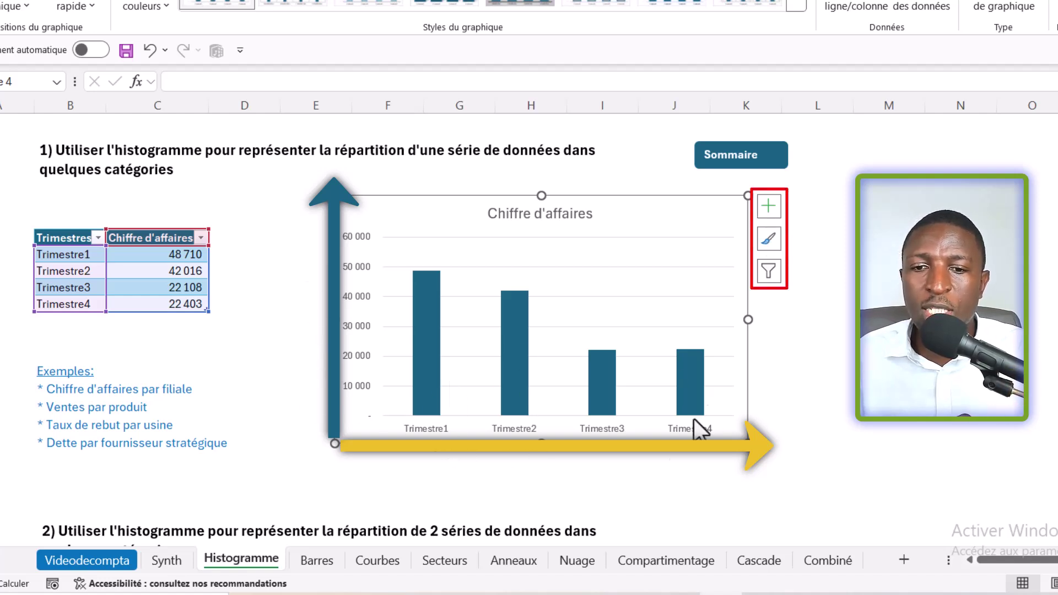
click(770, 209)
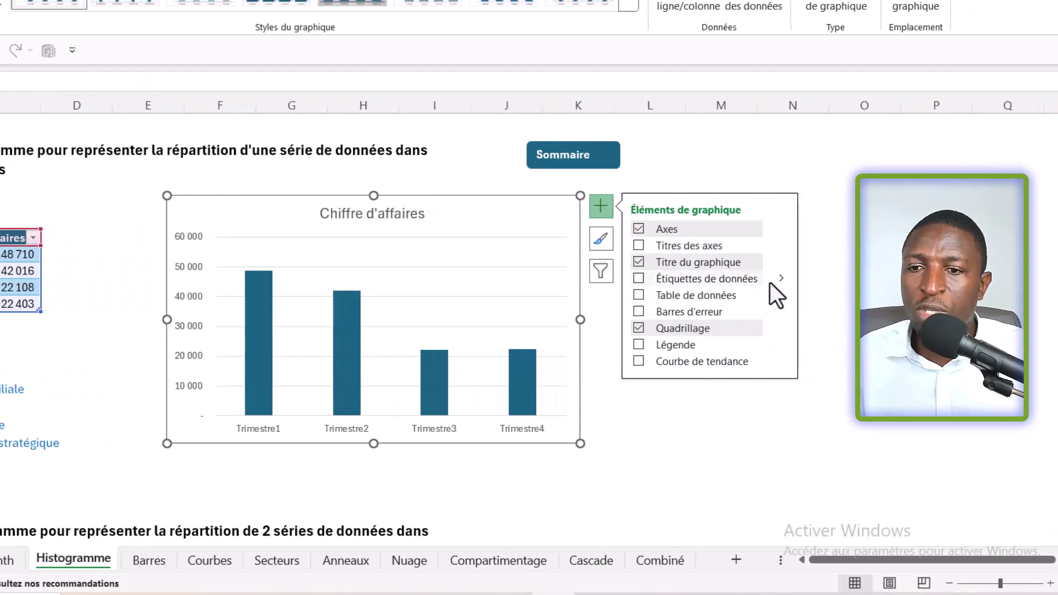
click(779, 279)
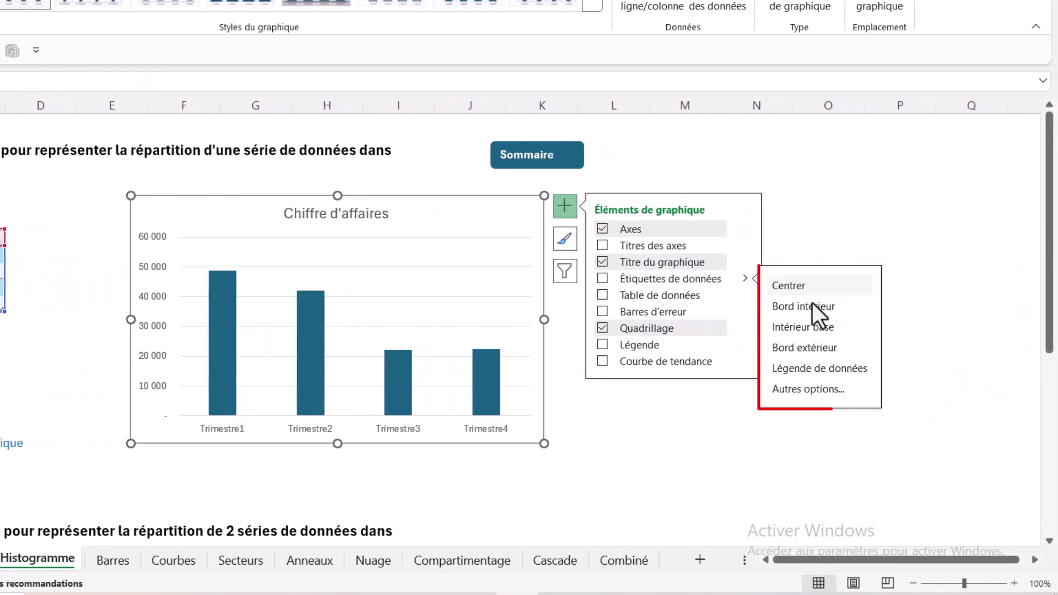
click(805, 349)
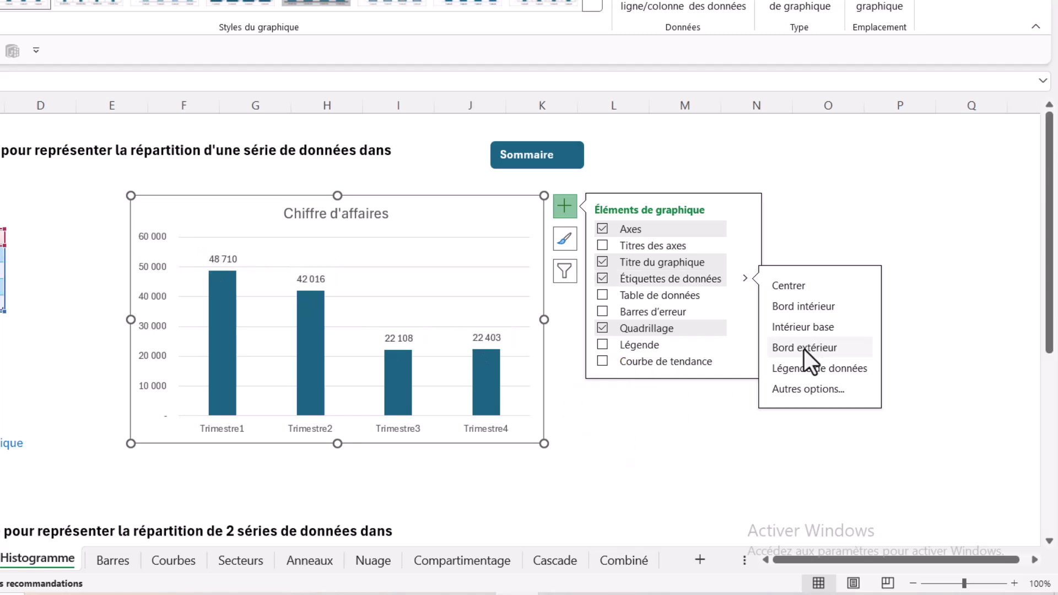
click(615, 425)
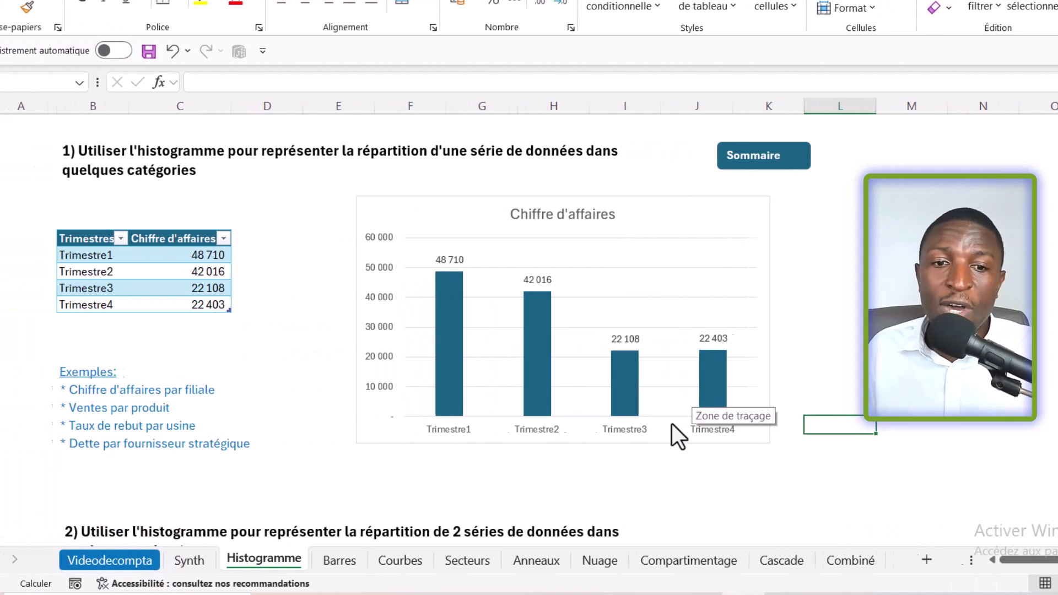
Insert a 2D clustered column chart from the quarterly table with the 2023 and 2024 series and place it beside the table
scroll(245, 457, down, 5)
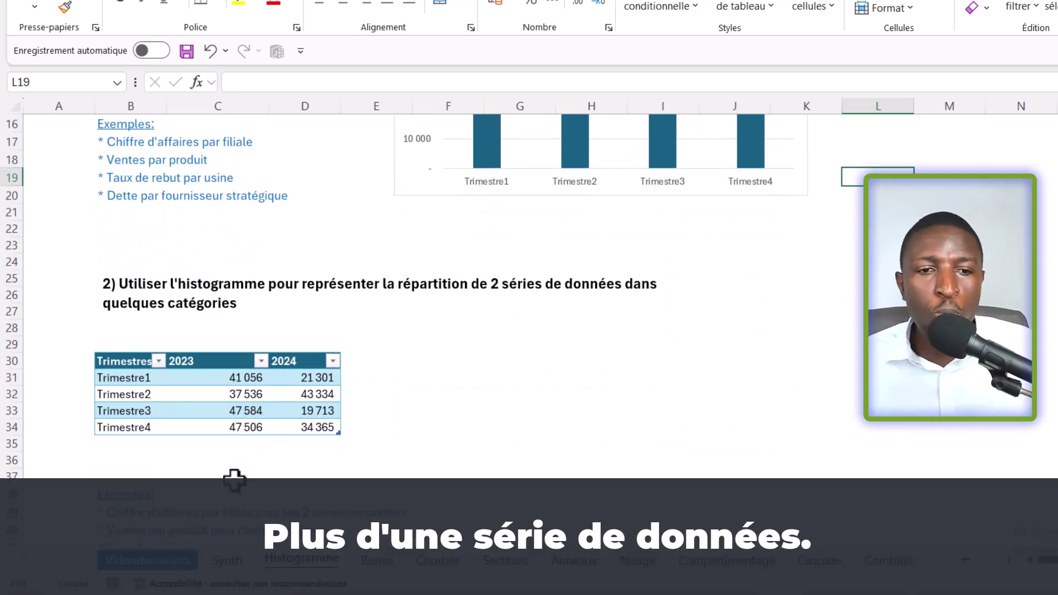
drag(214, 361, 213, 428)
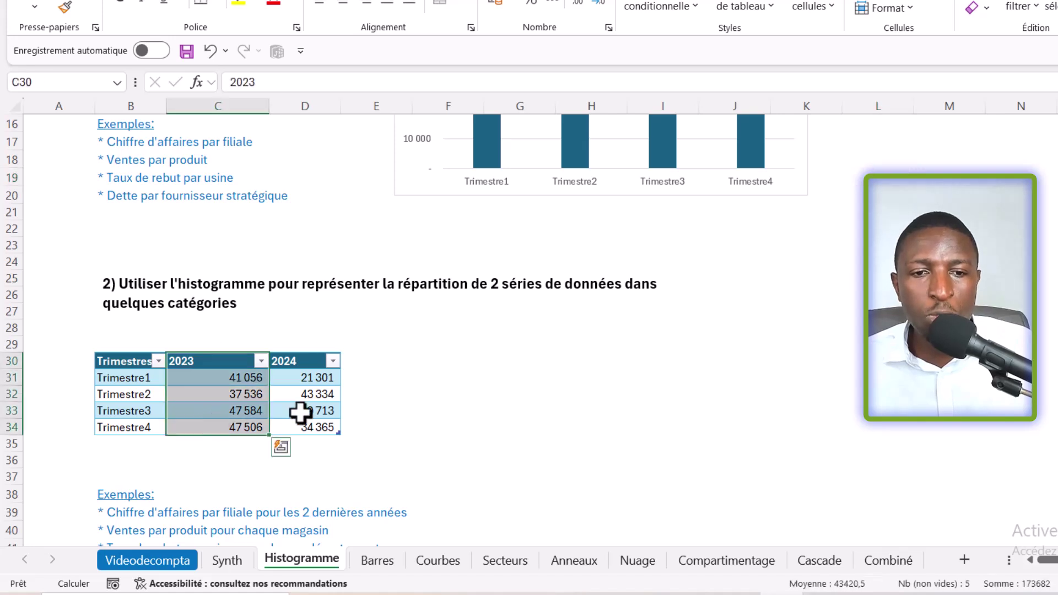
drag(297, 358, 296, 426)
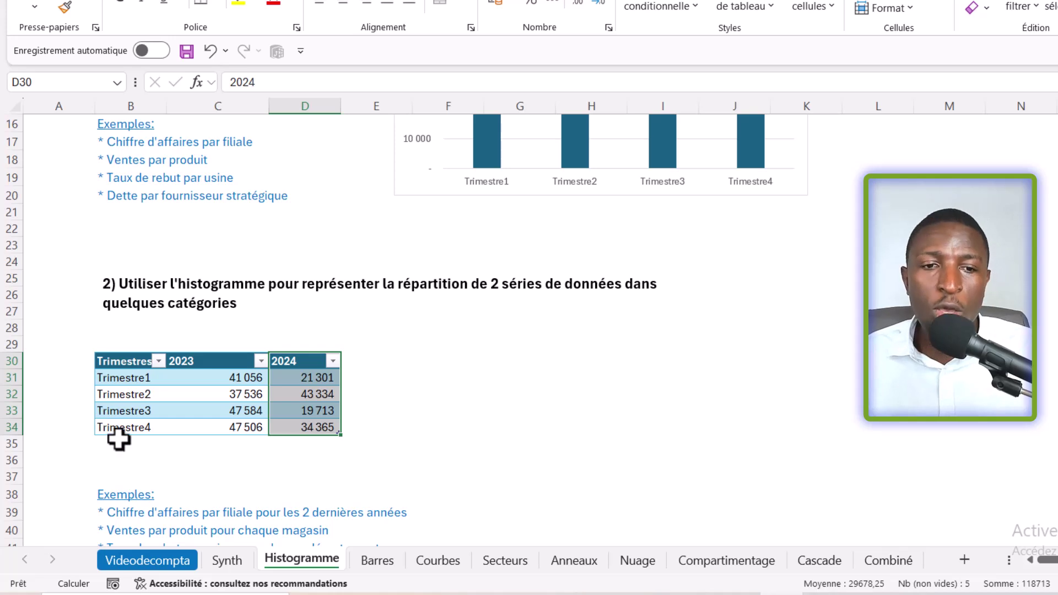
click(134, 362)
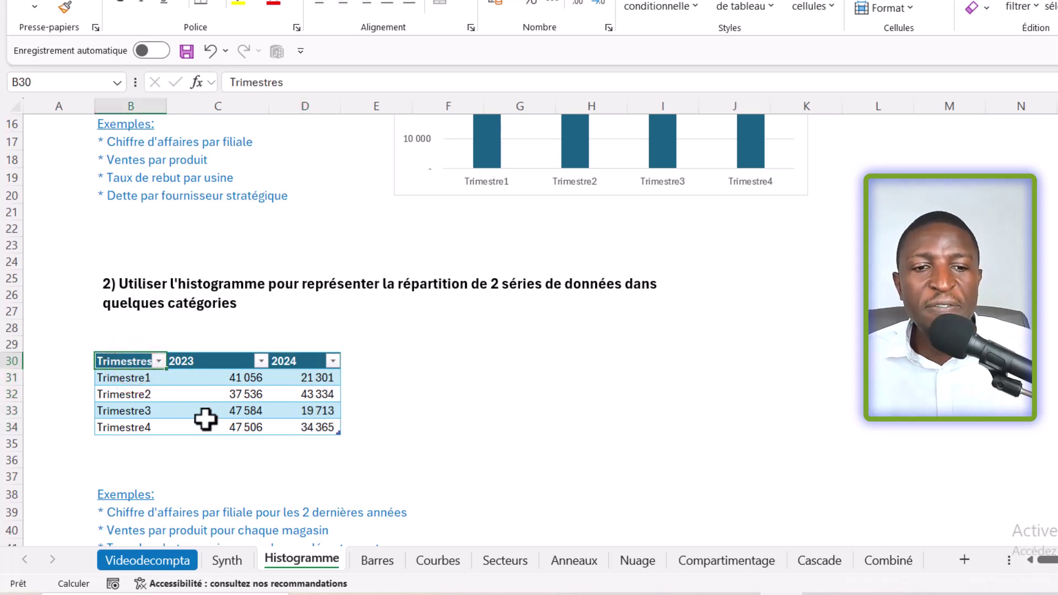
scroll(210, 405, down, 1)
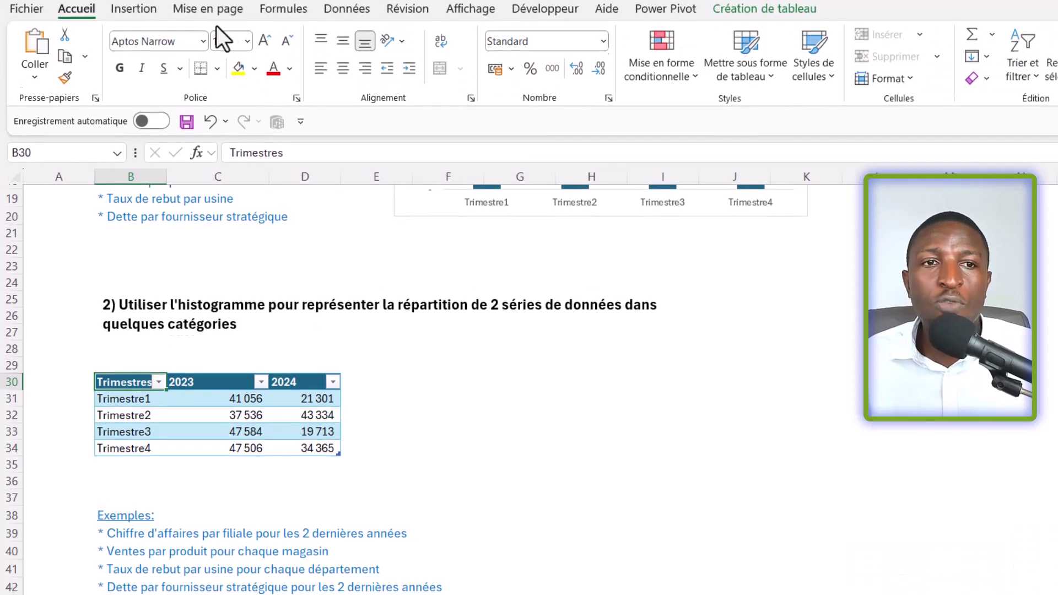
click(132, 10)
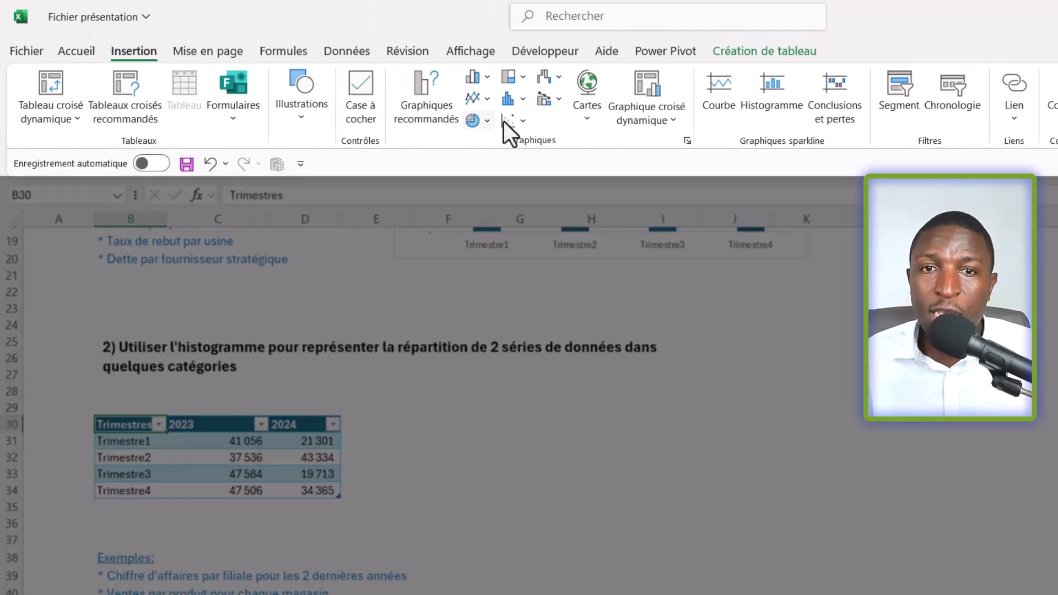
click(521, 82)
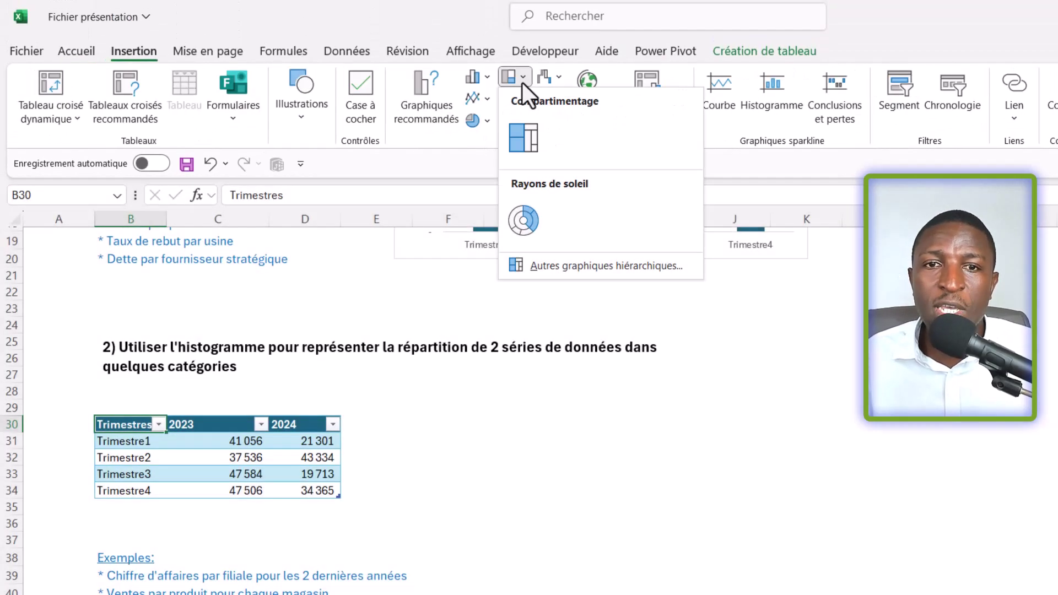
click(485, 81)
click(485, 78)
click(486, 78)
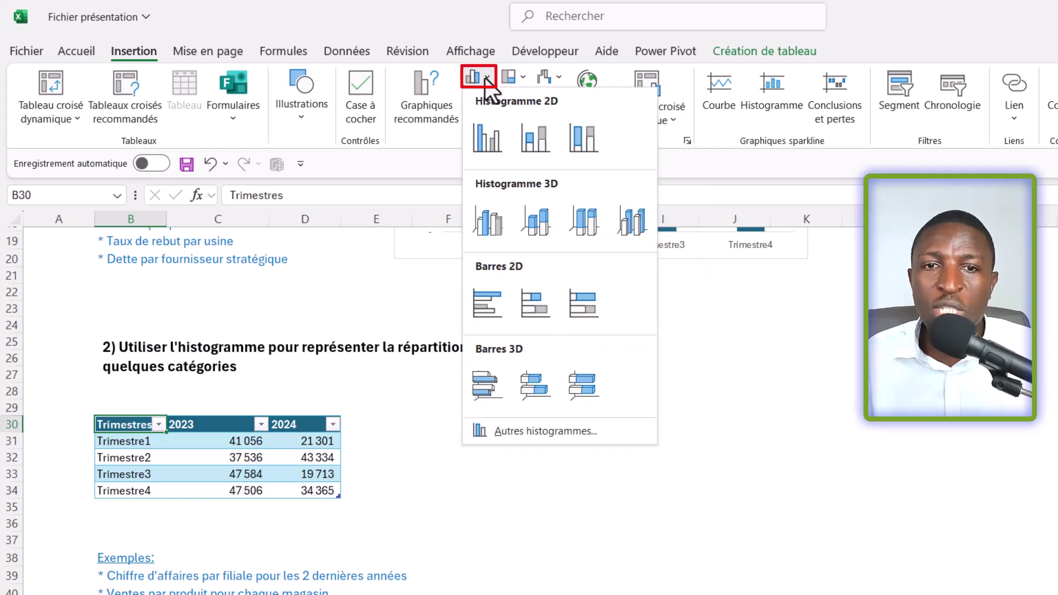
click(488, 138)
mouse_move(760, 397)
mouse_down()
mouse_move(770, 418)
mouse_move(756, 383)
mouse_up()
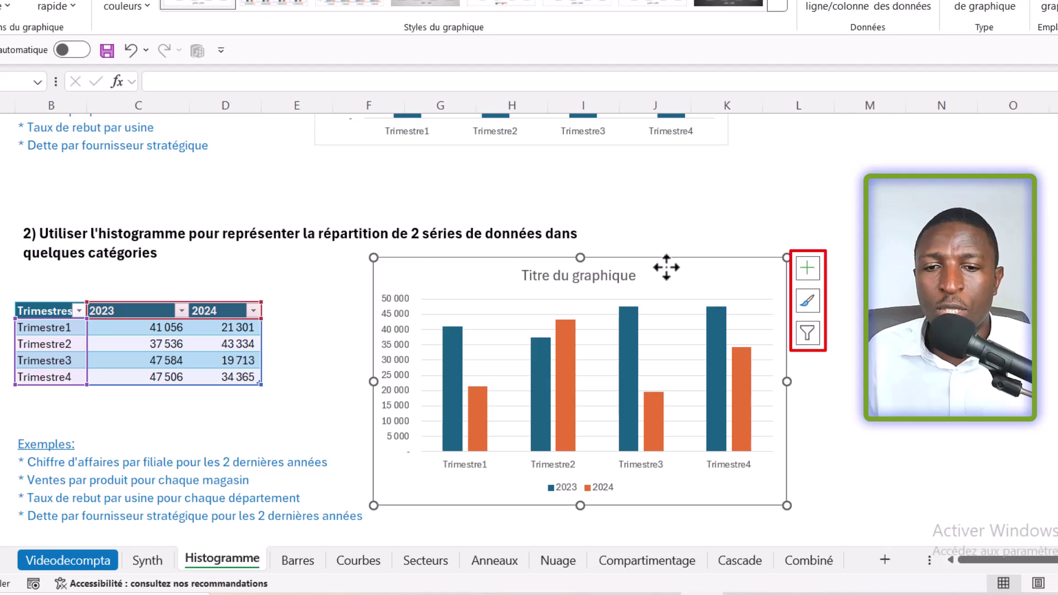
Inspect the 2023 and 2024 series in the two-series column chart and clear the chart selection
click(451, 378)
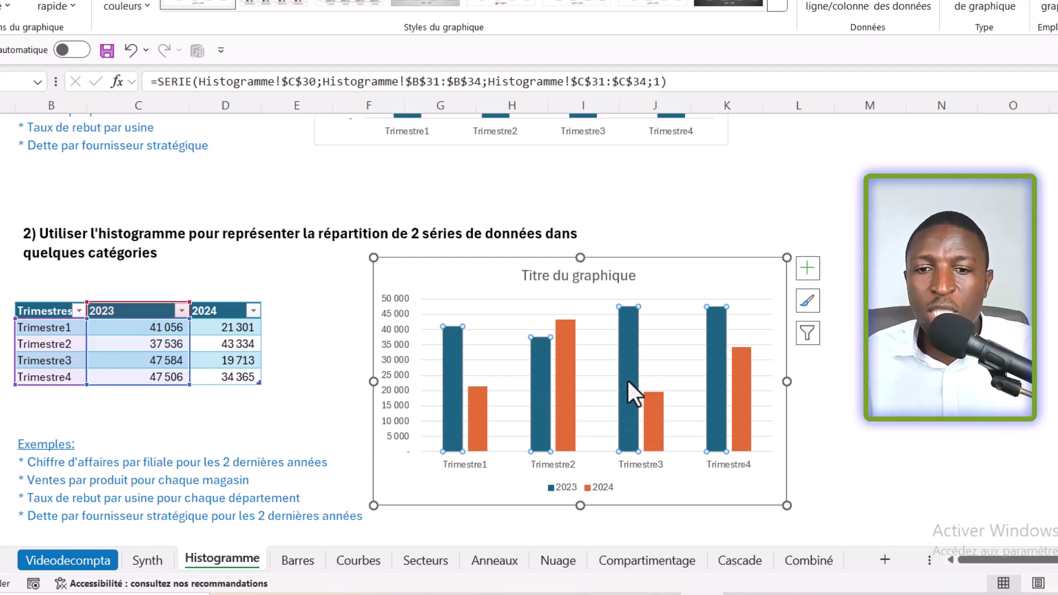
click(567, 391)
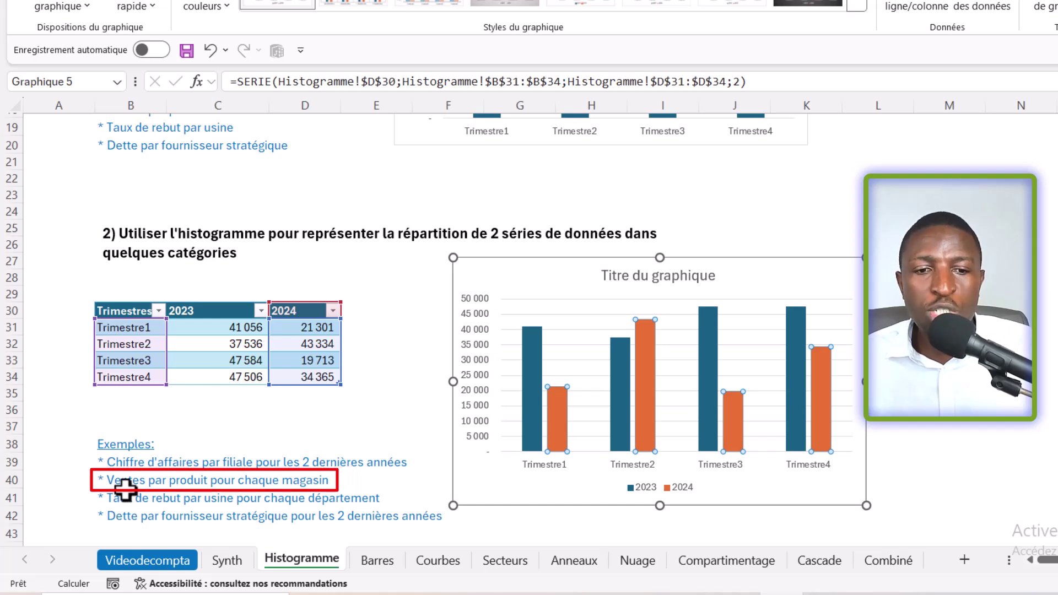
key(Escape)
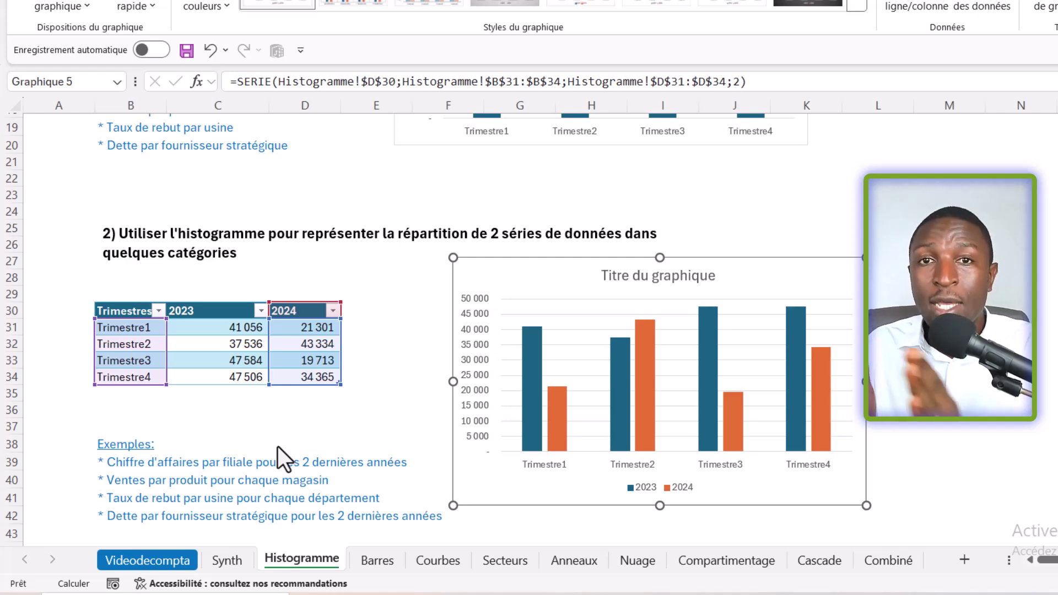
key(Escape)
scroll(359, 180, up, 6)
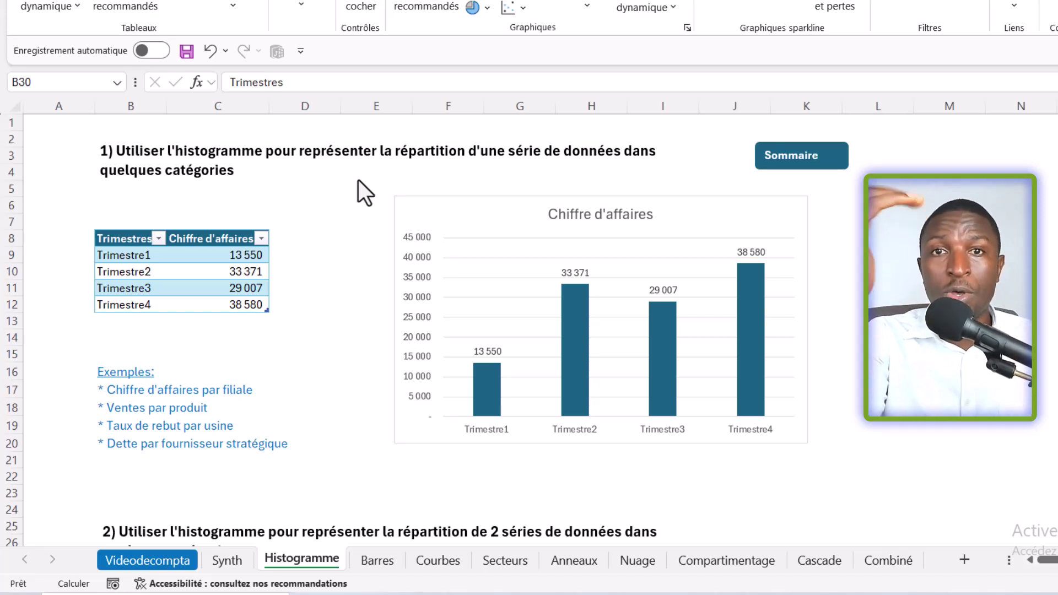
Open the Barres sheet and examine the Produit and Ventes (en unités) columns of its table
click(373, 560)
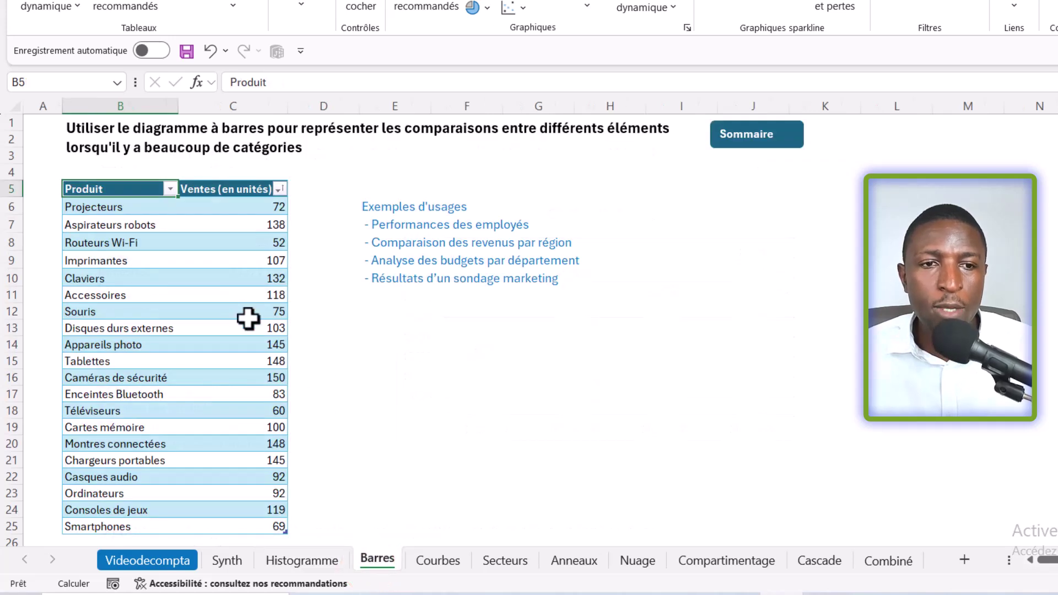
click(242, 295)
drag(130, 205, 89, 530)
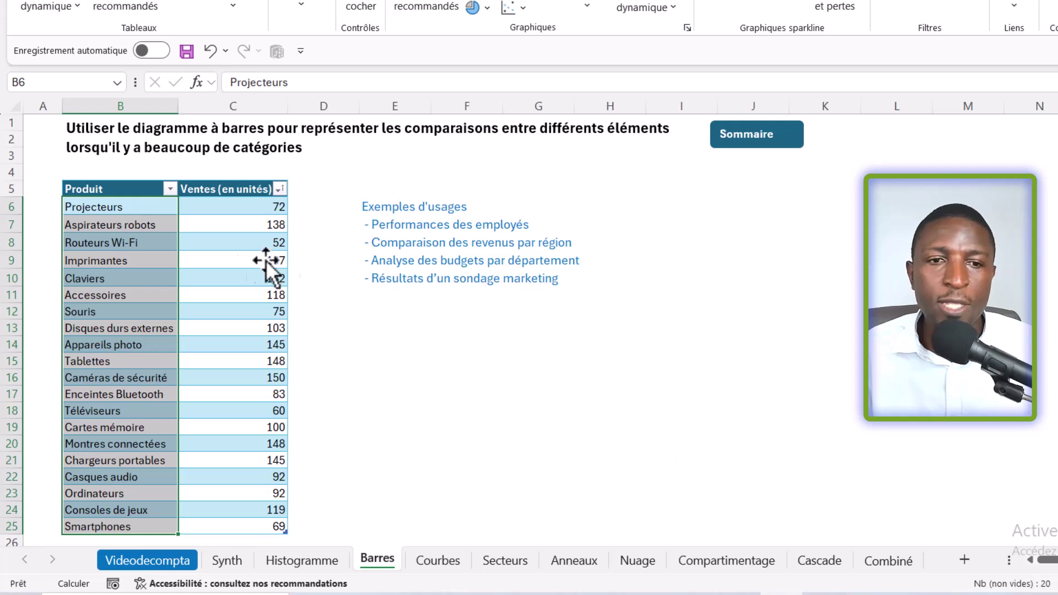
click(113, 345)
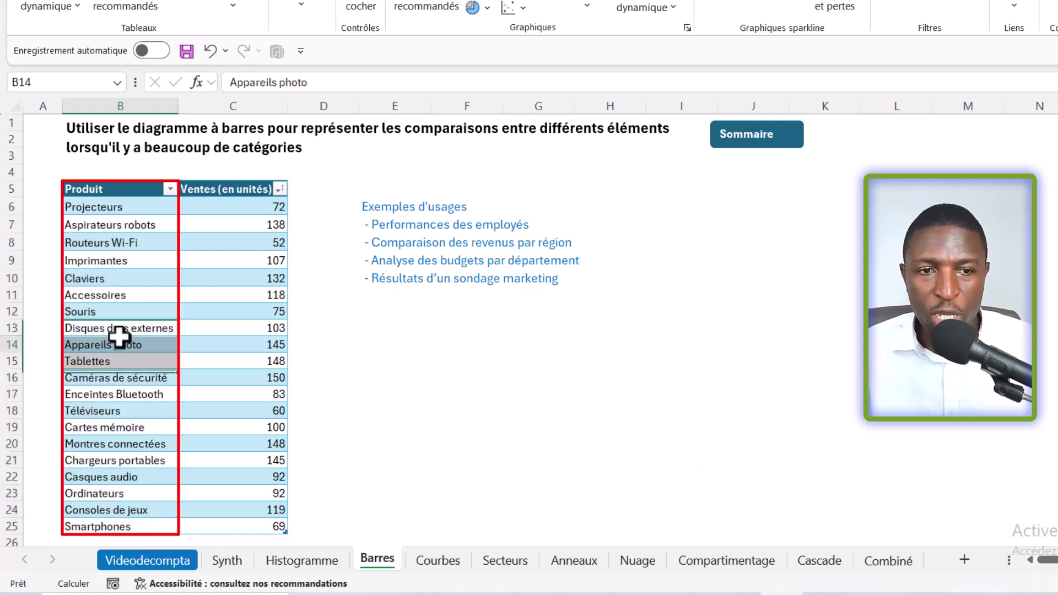
click(222, 226)
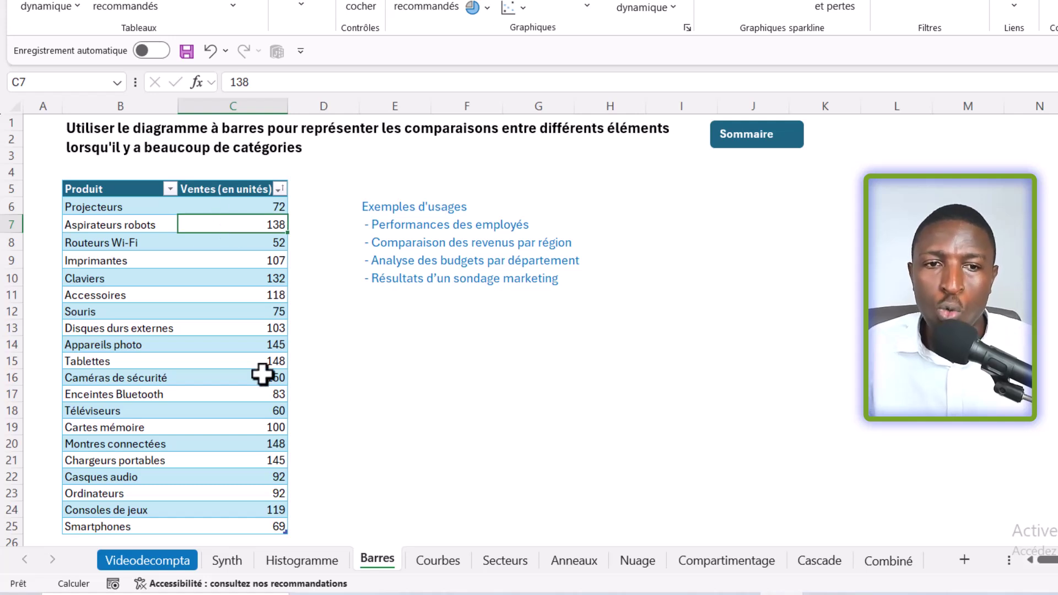
click(114, 208)
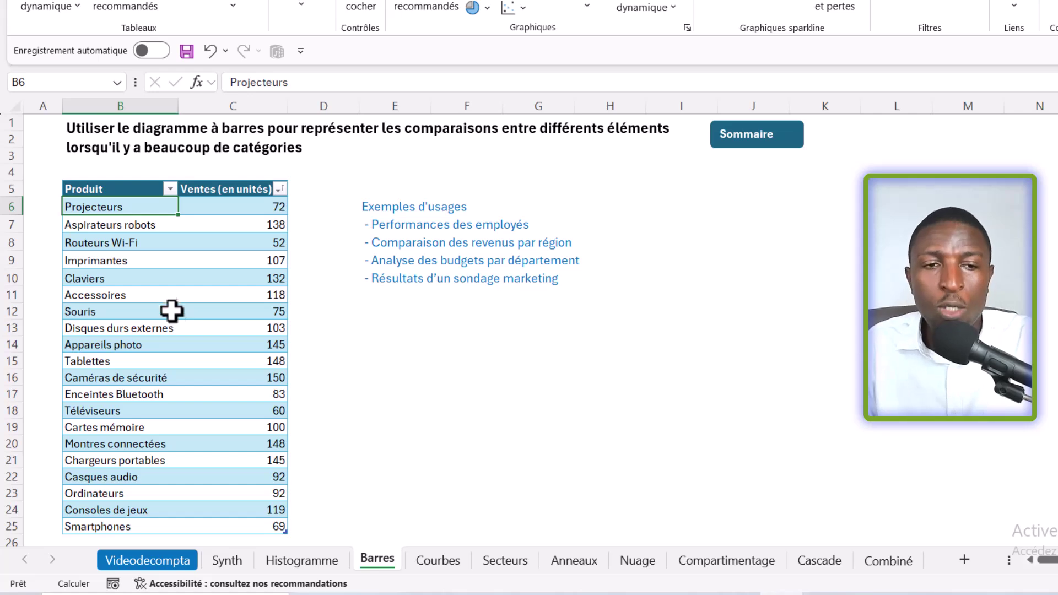
Insert a 2D clustered bar chart from the product sales table and place it beside the Exemples d'usages text
click(123, 188)
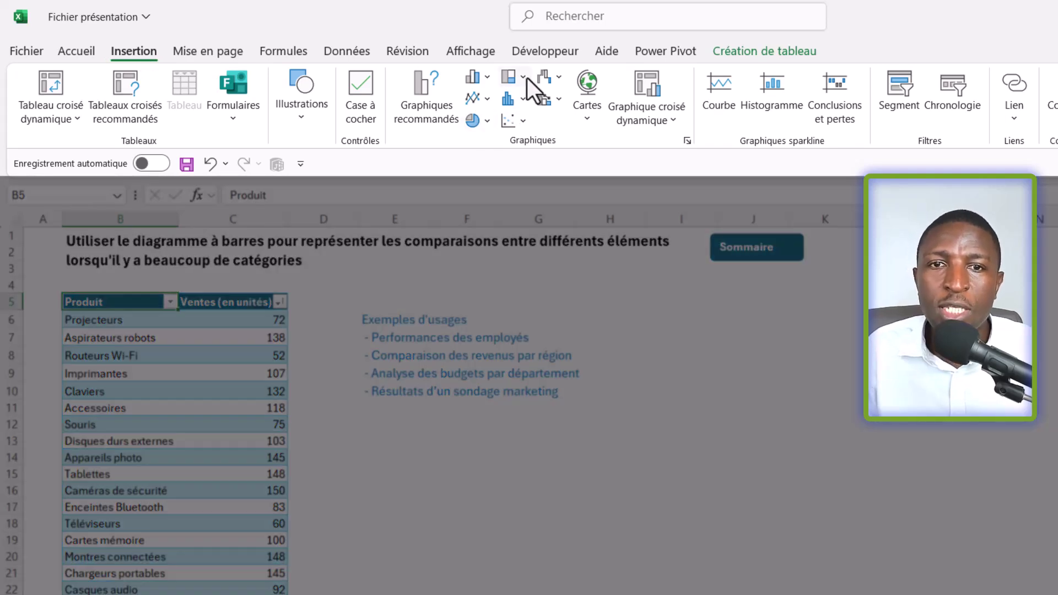
click(527, 78)
click(486, 79)
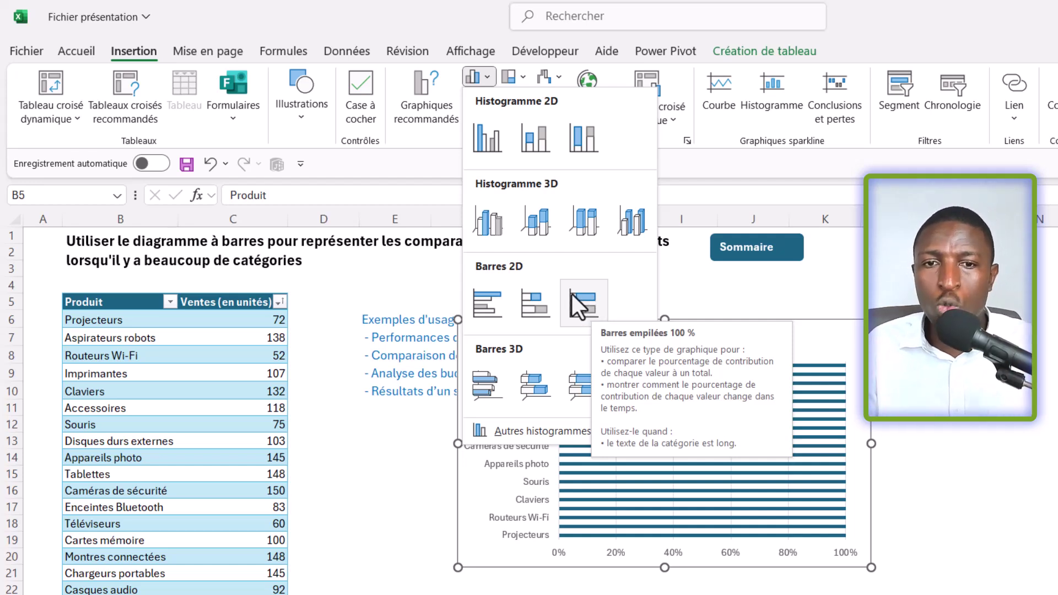
click(487, 308)
drag(810, 363, 911, 319)
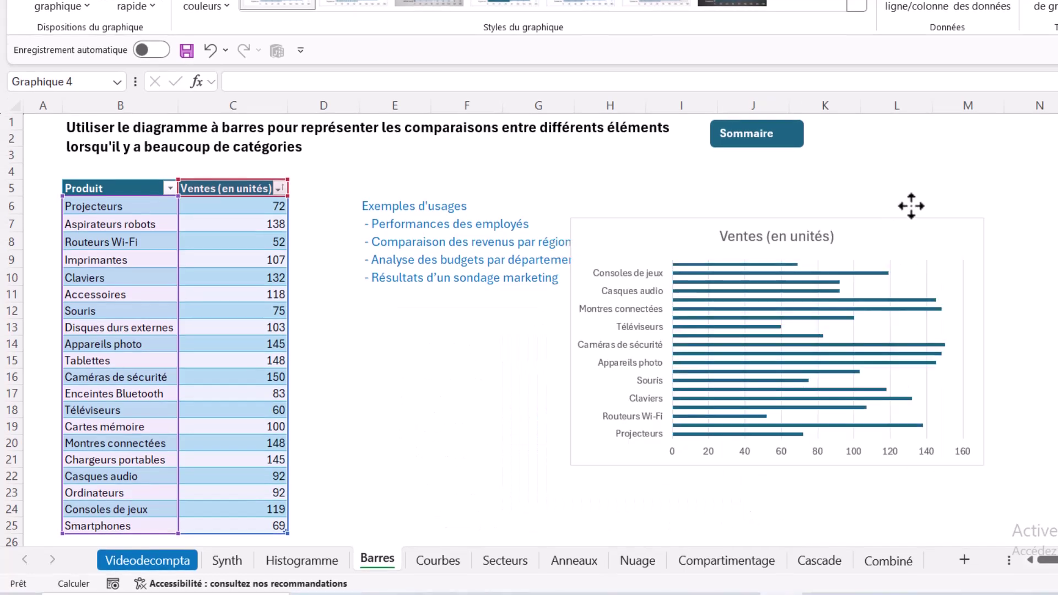
mouse_move(910, 206)
mouse_down()
mouse_move(935, 208)
mouse_move(909, 191)
mouse_up()
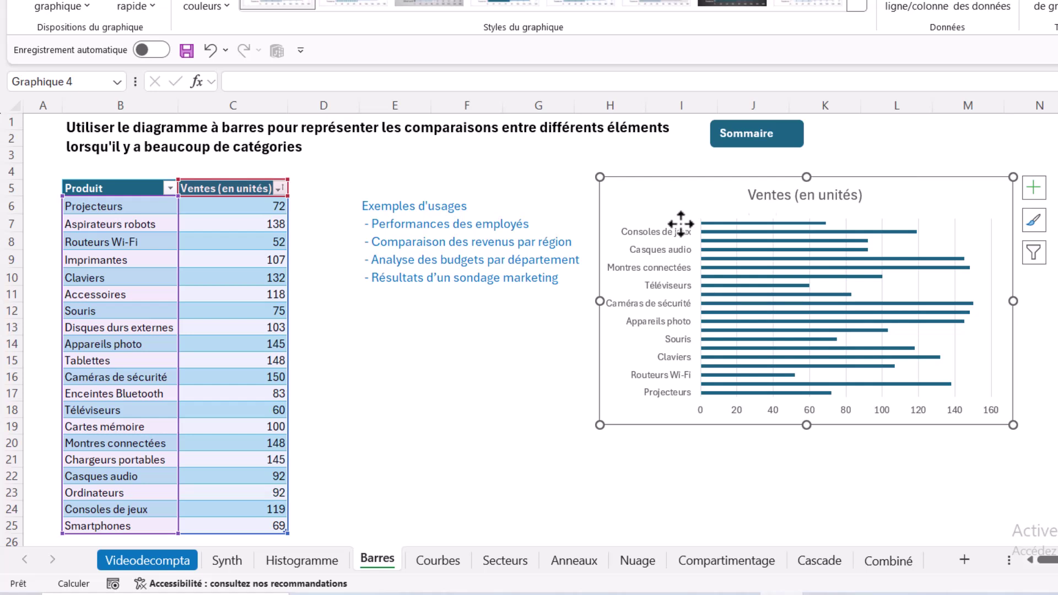
Sort the product table by Ventes (en unités) from smallest to largest
click(259, 278)
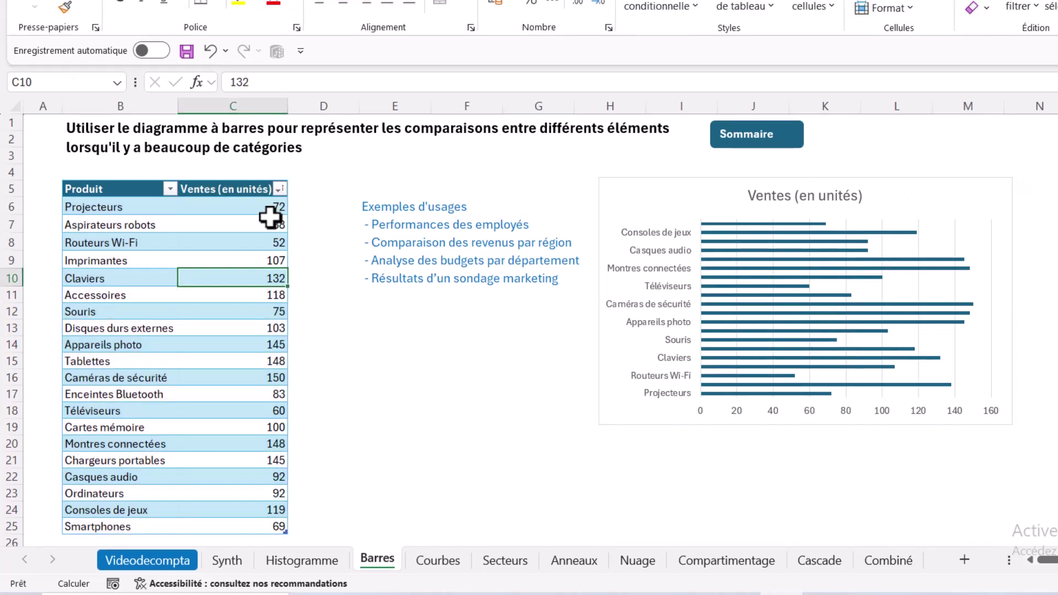
click(280, 189)
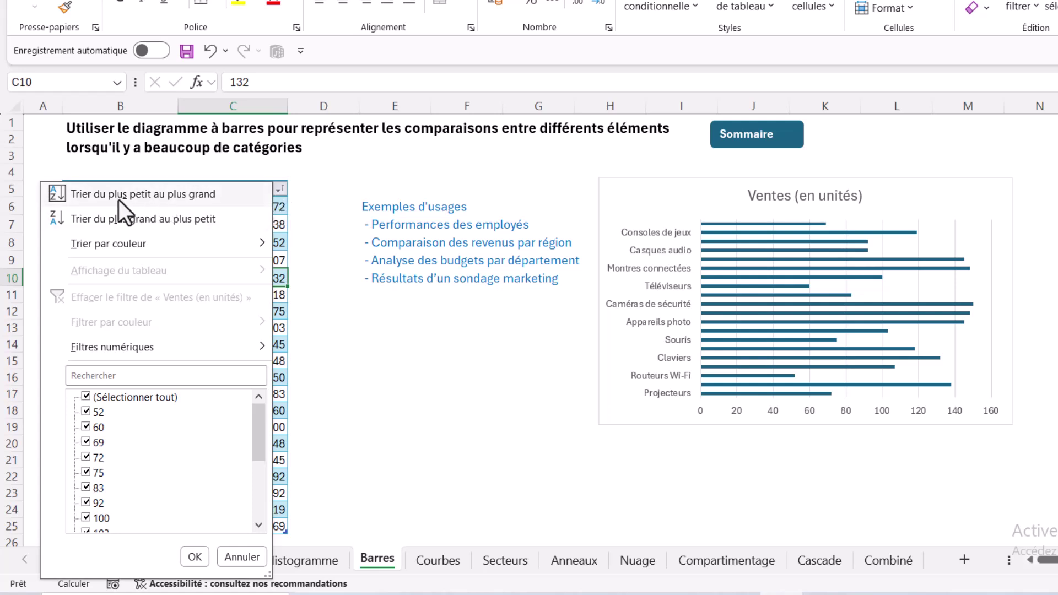
click(142, 194)
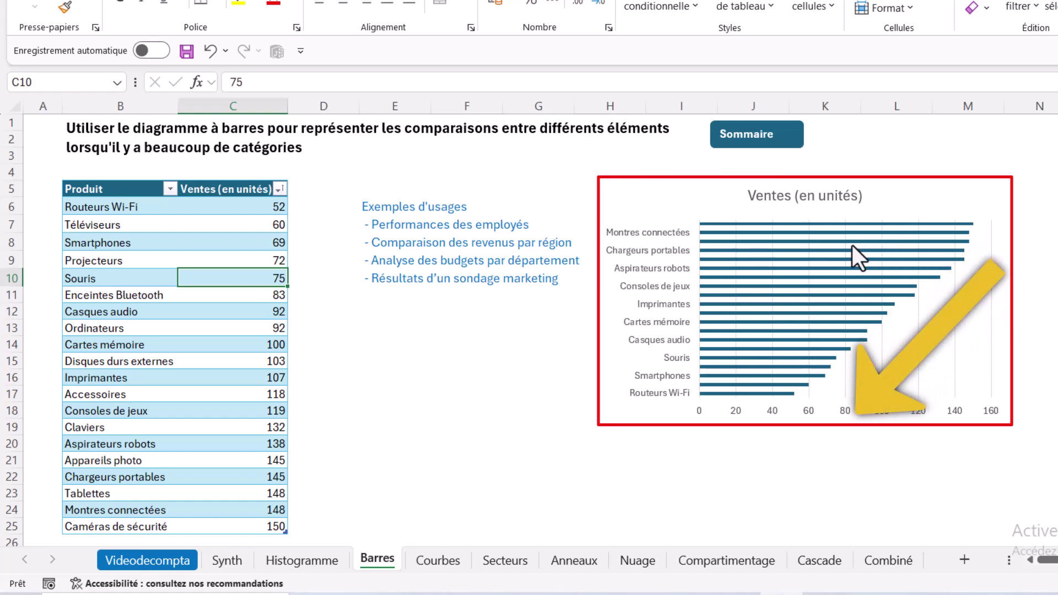
Enlarge the product sales bar chart downward to row 25 and set the series gap width to 56%
click(1002, 426)
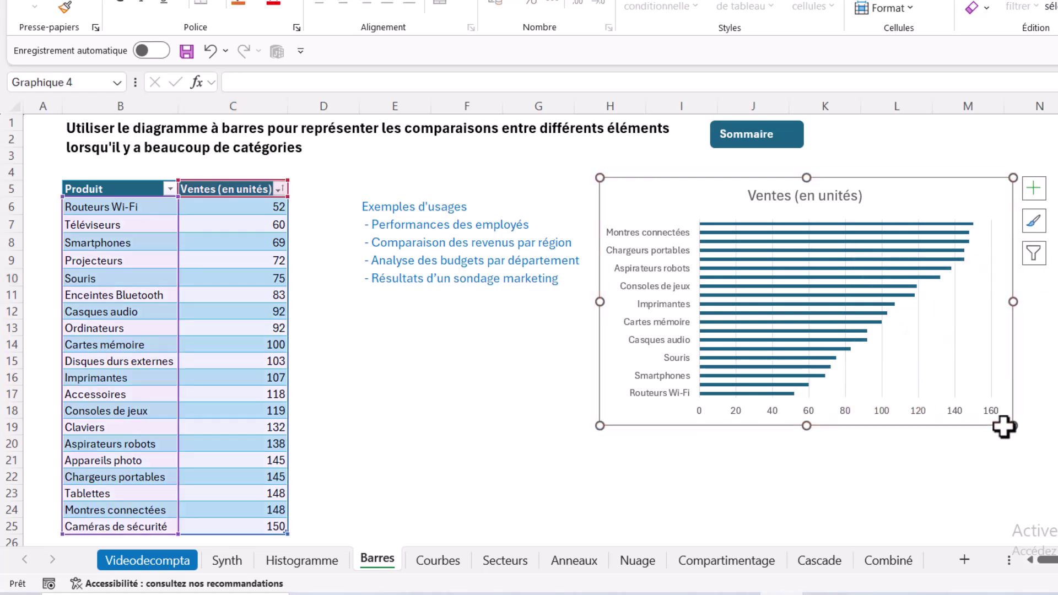
drag(1010, 428, 1012, 532)
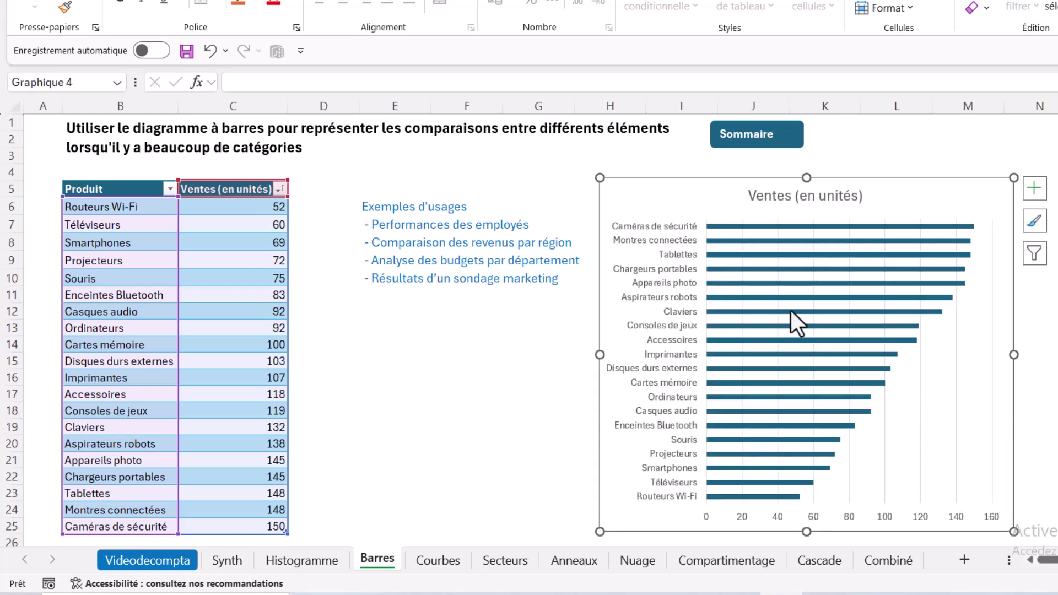
click(791, 256)
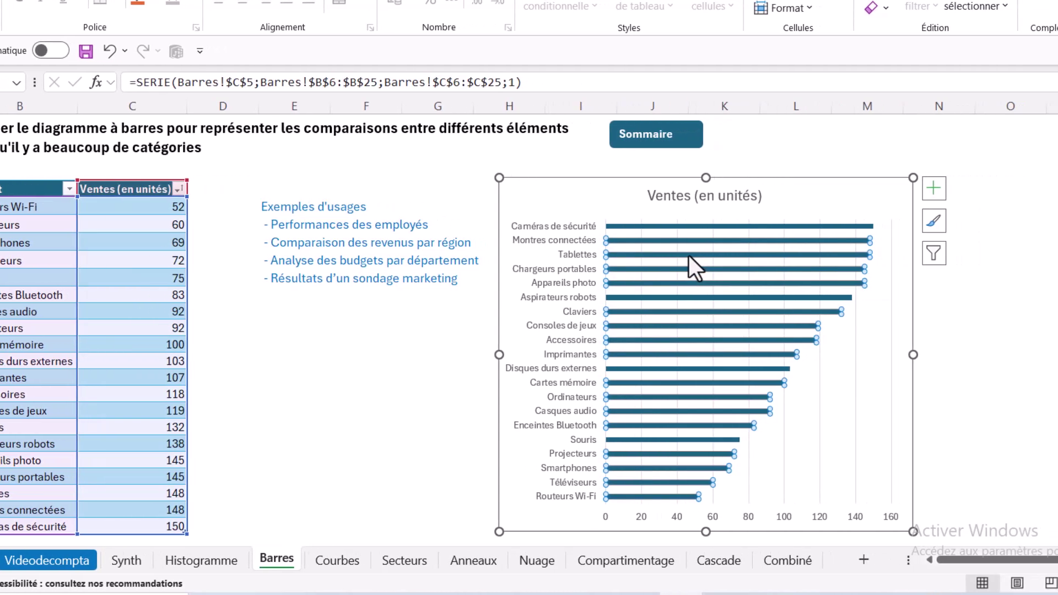
right_click(688, 255)
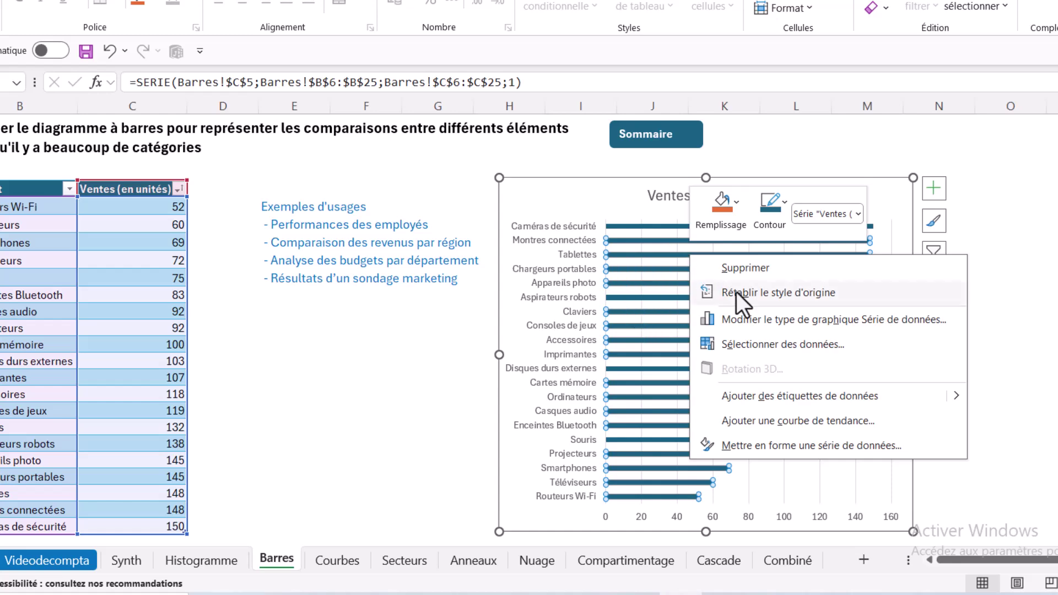
click(868, 451)
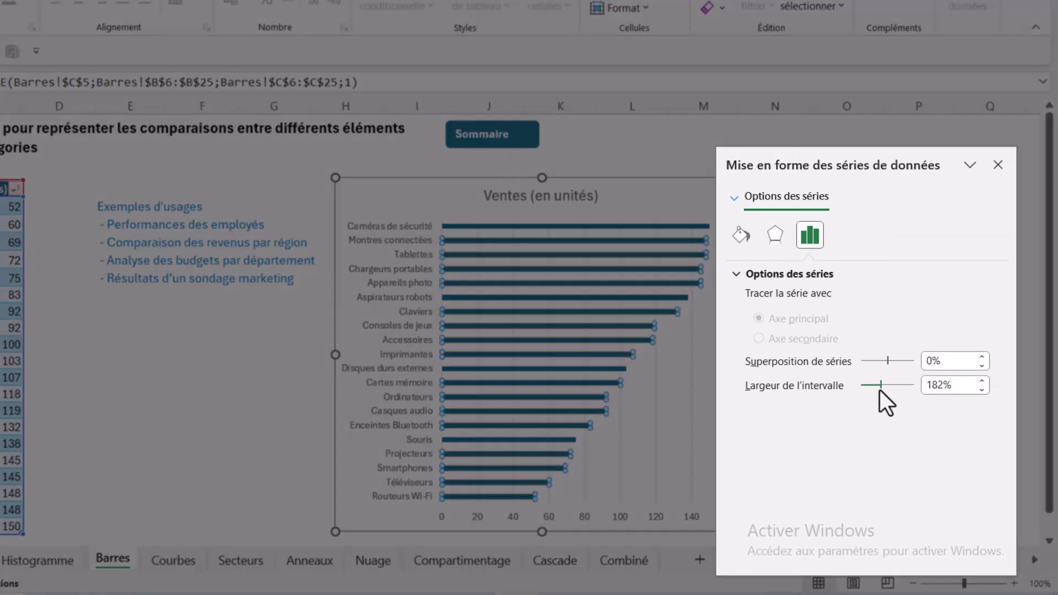
drag(880, 385, 862, 389)
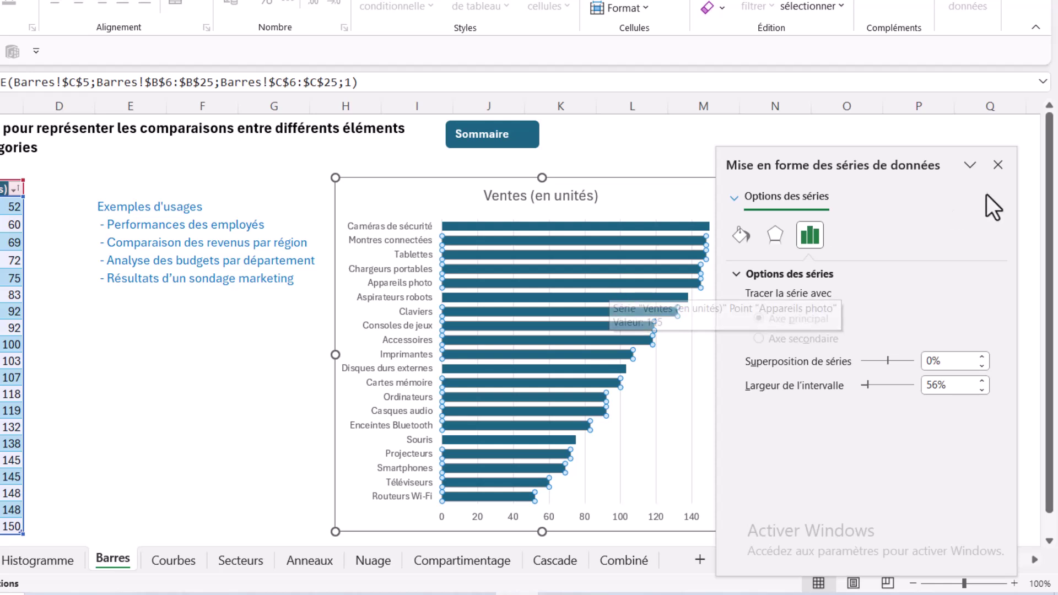
click(997, 165)
Add outside-end (Bord extérieur) data labels to the product sales bar chart and deselect the chart
click(710, 311)
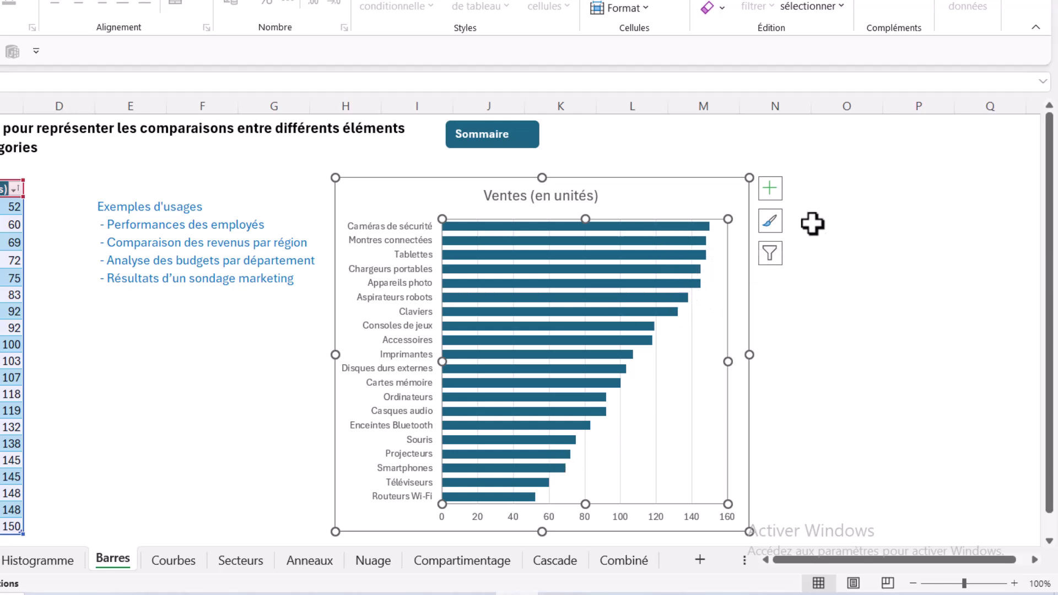
click(774, 188)
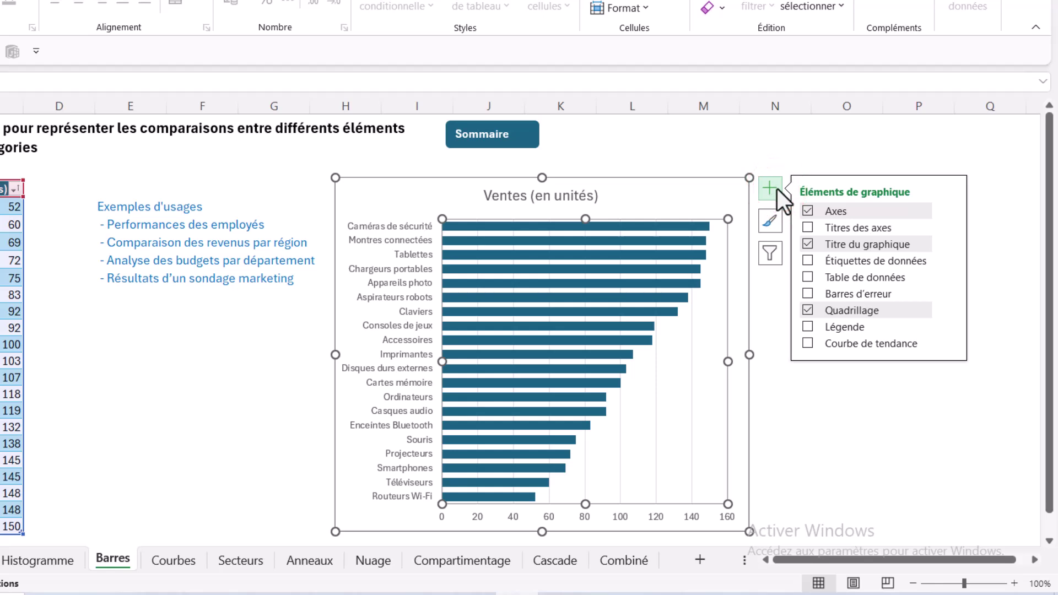
mouse_move(947, 259)
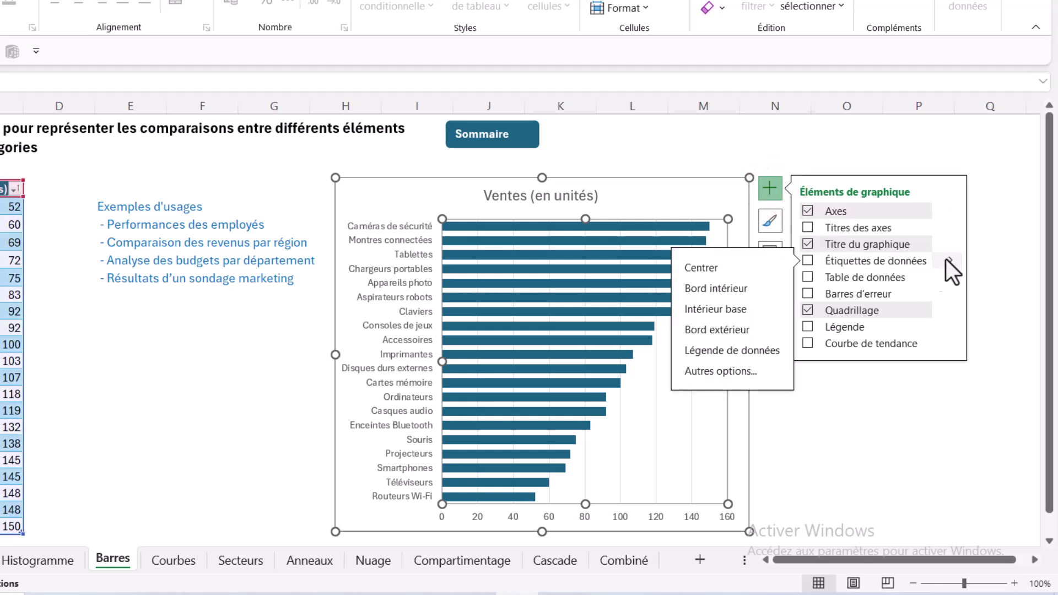
click(719, 332)
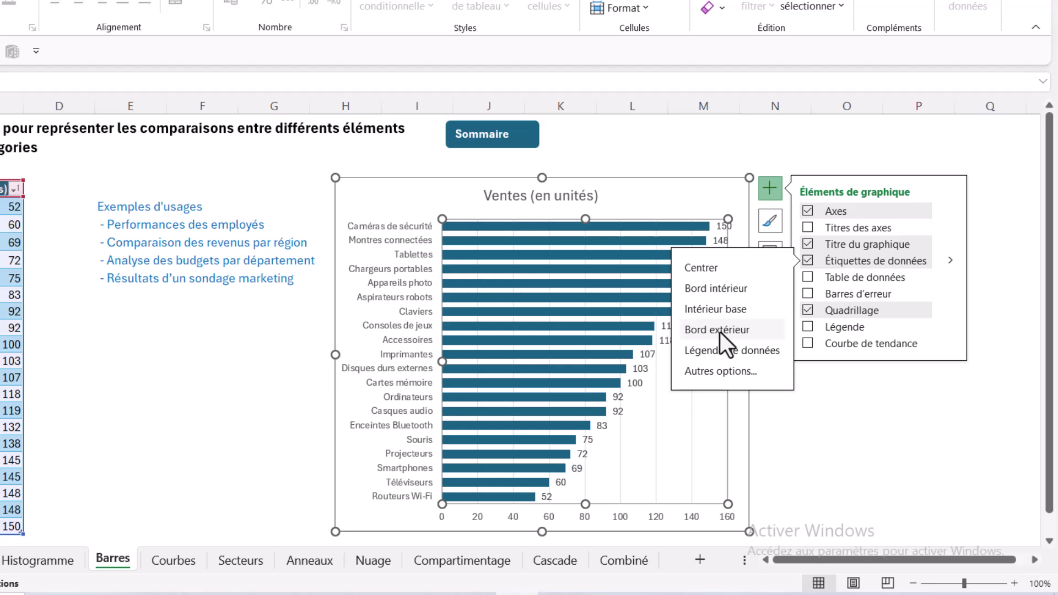
click(795, 421)
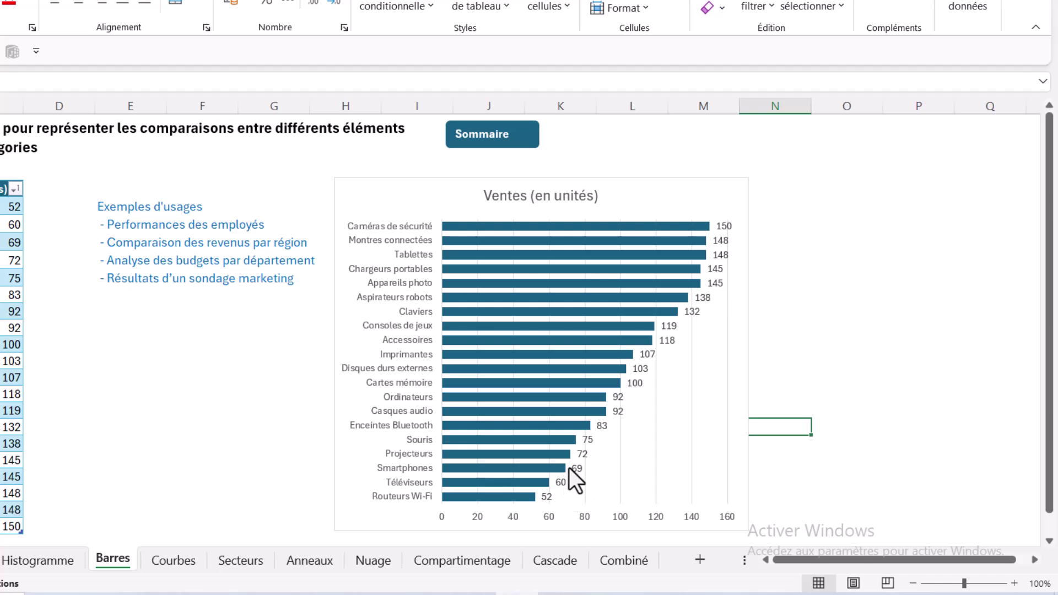
mouse_move(574, 323)
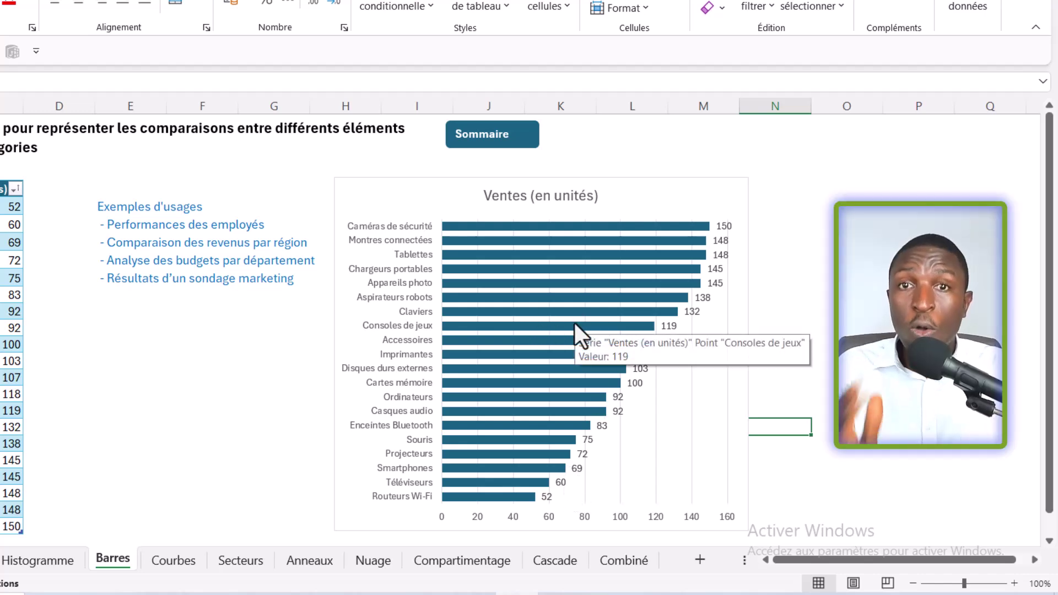
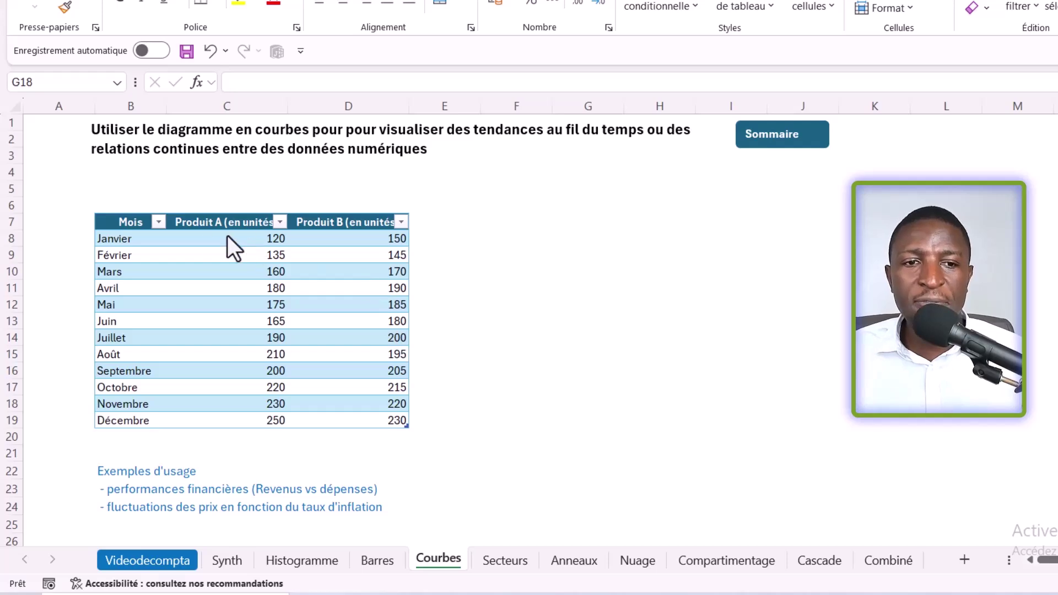
Insert a basic 2D line chart from the monthly Produit A and Produit B table on the Courbes sheet
click(195, 242)
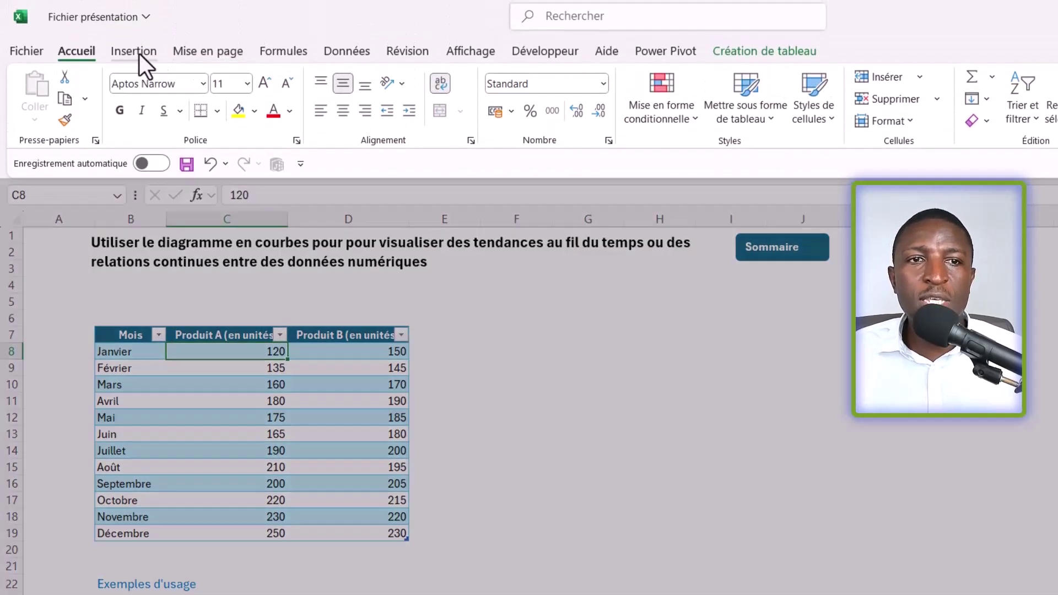
click(138, 50)
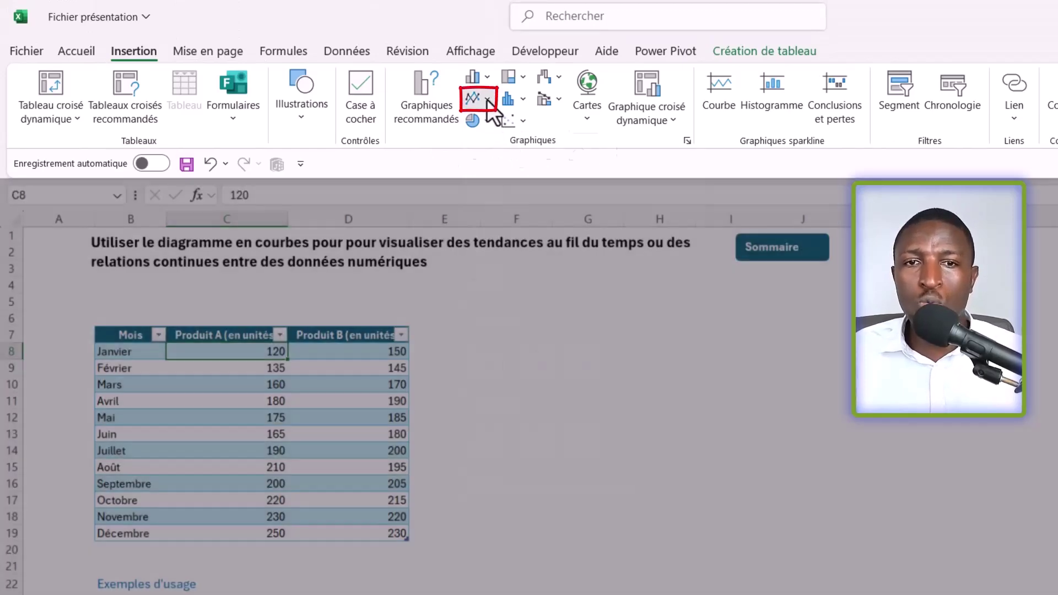
click(487, 100)
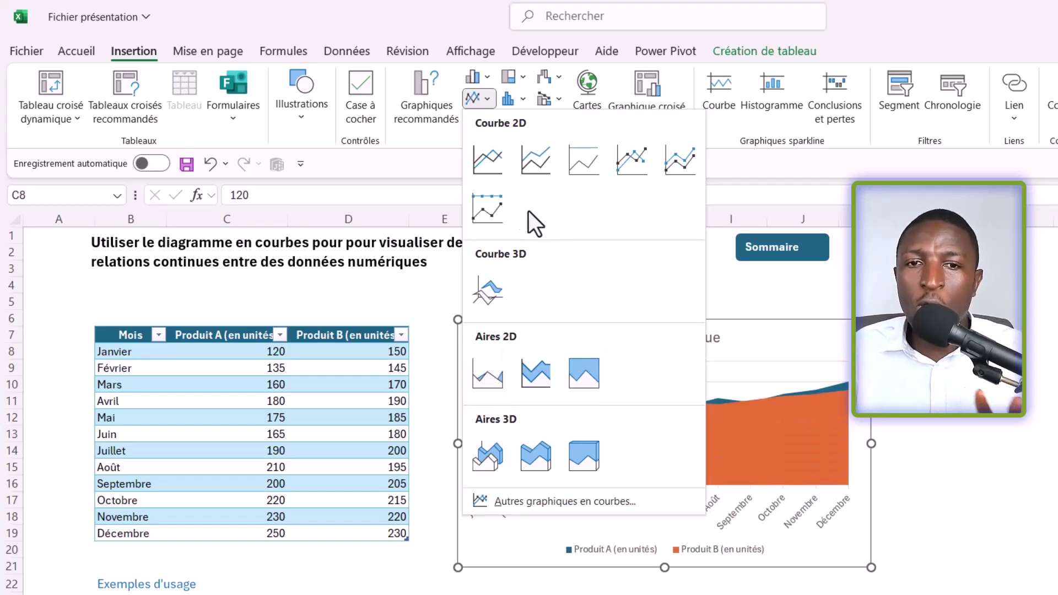
click(488, 160)
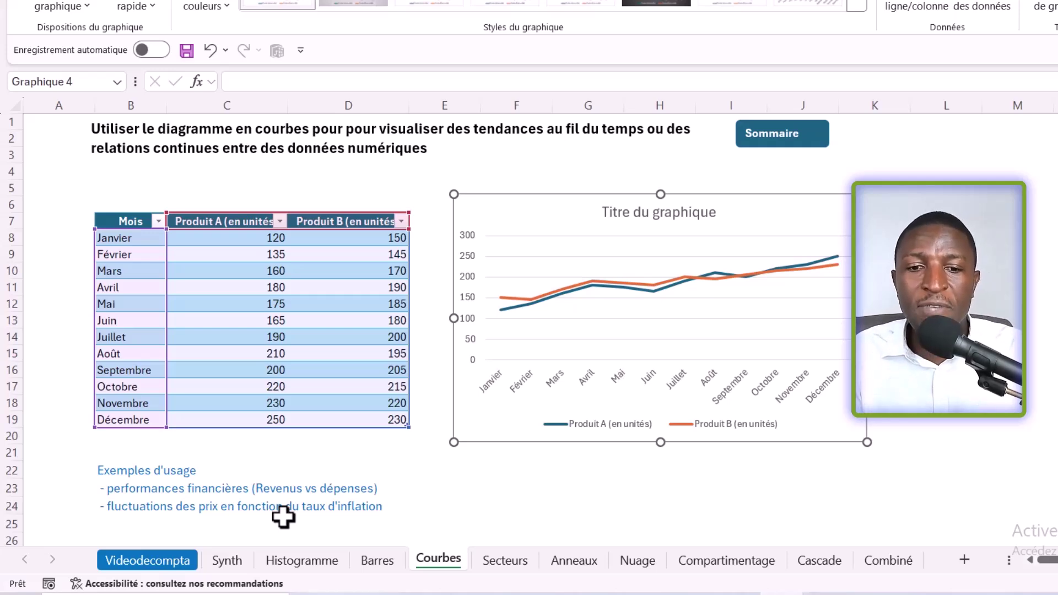
Open the Secteurs sheet and insert a 2D pie chart from the Produit and Chiffre d'affaires (€) table
key(ctrl+Page_Down)
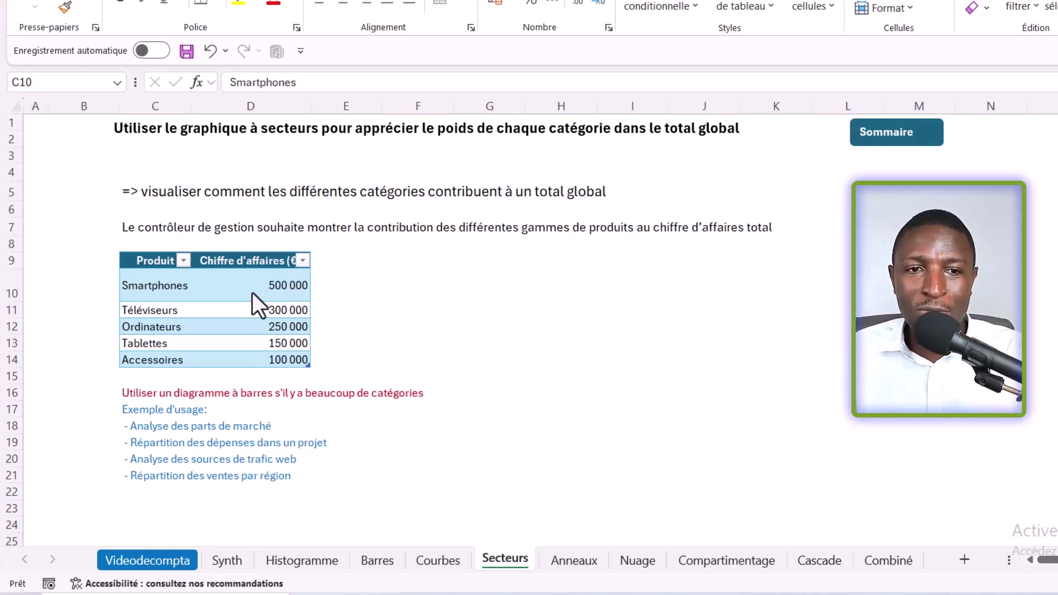
click(211, 282)
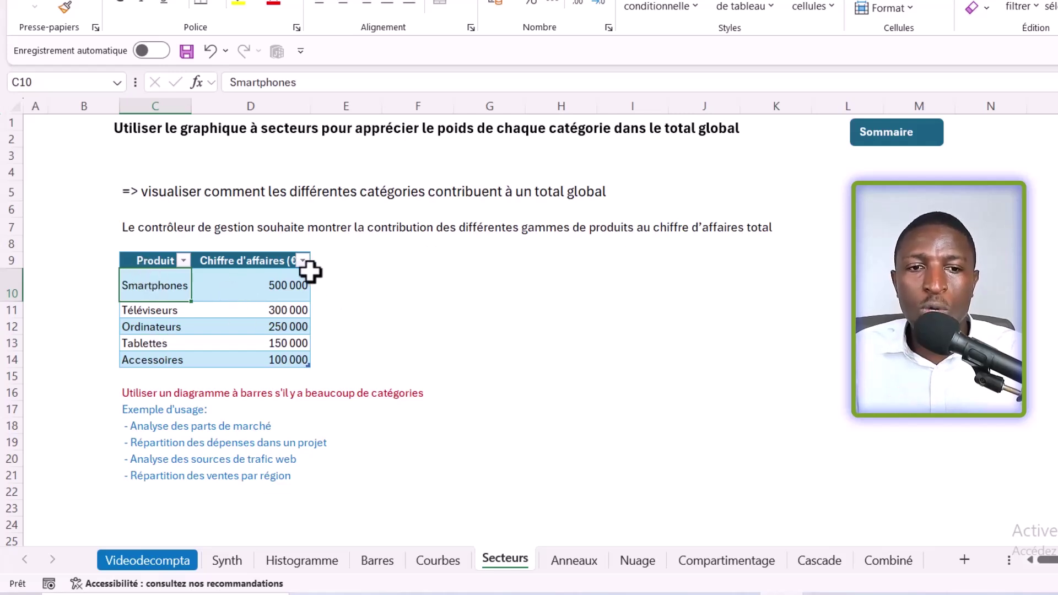
click(231, 288)
click(140, 50)
click(483, 126)
click(487, 180)
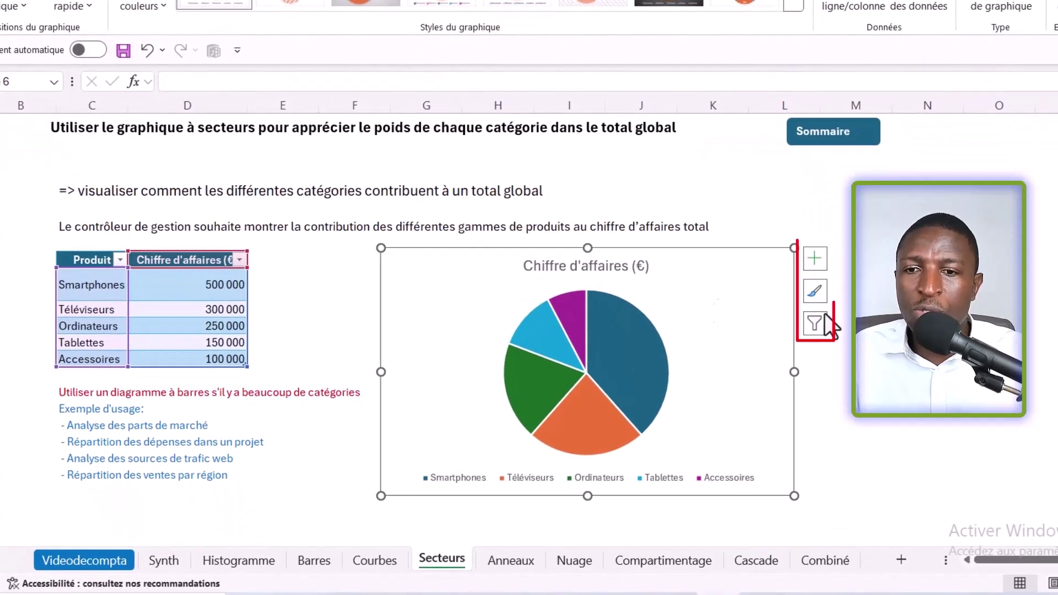
Add data labels to the pie chart that show both the value and the percentage of each slice
click(817, 259)
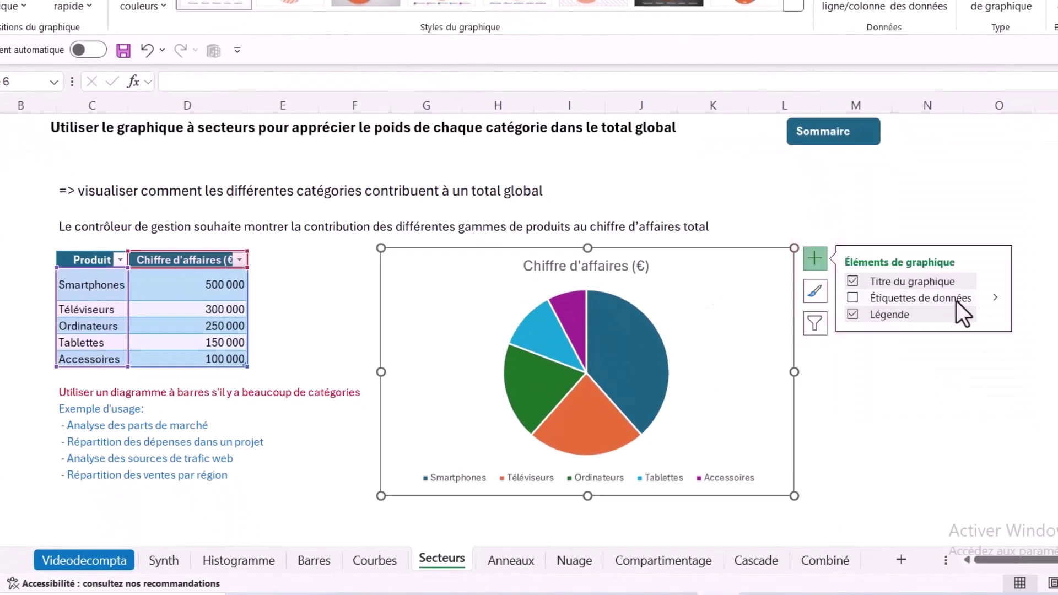
click(993, 298)
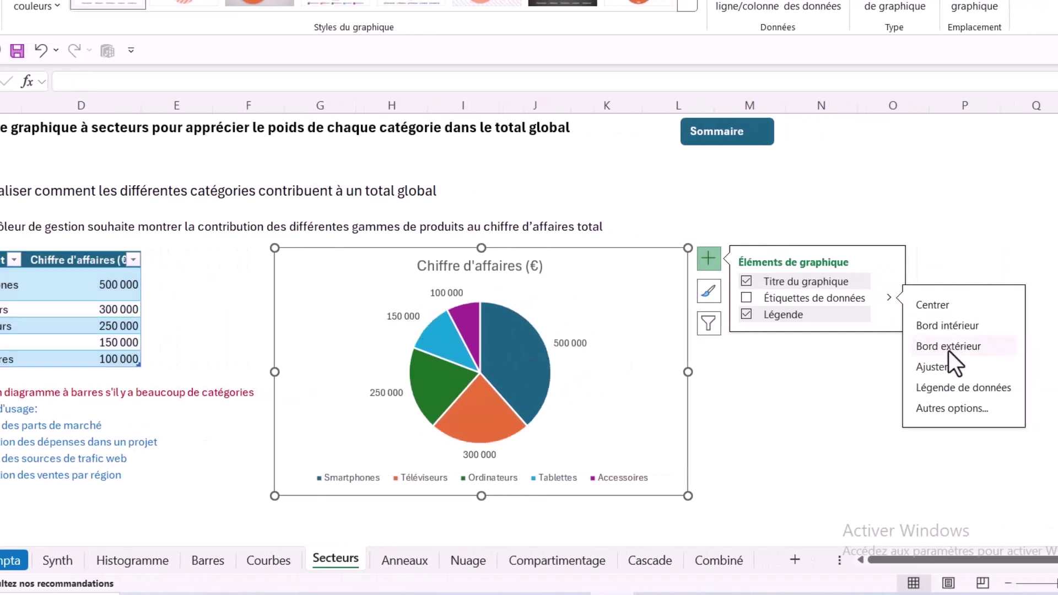
click(956, 409)
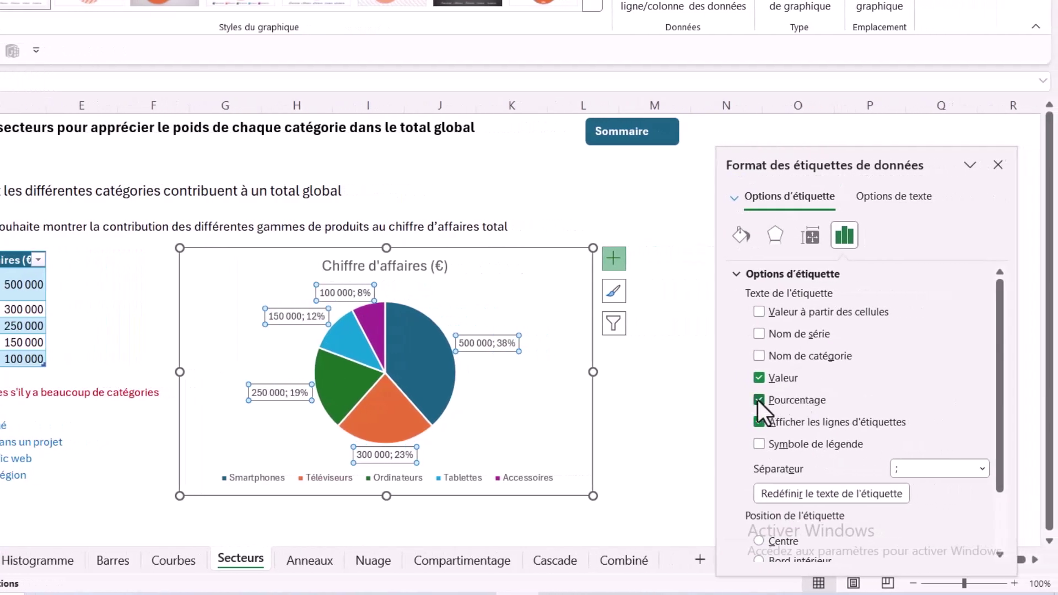
click(998, 164)
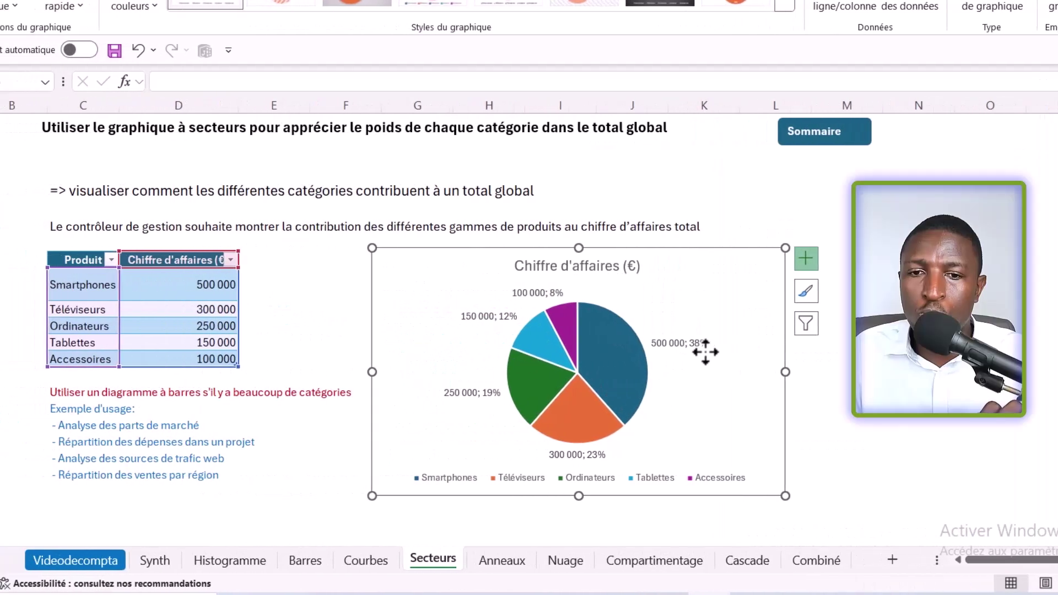
Set the Chiffre d'affaires of Téléviseurs to 3 000 000 and check its slice in the pie chart
click(103, 313)
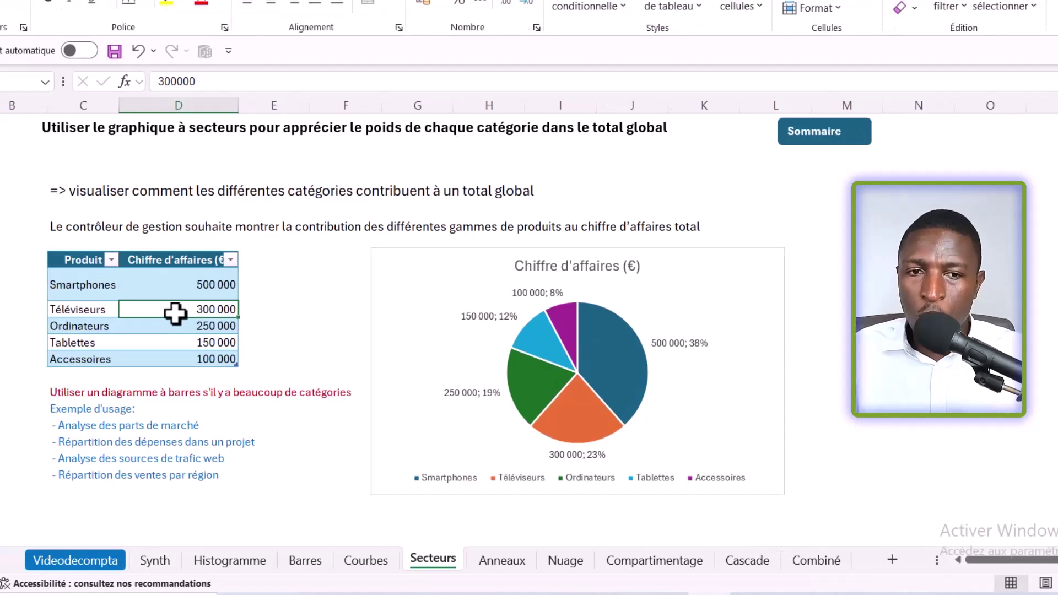
text(3 000 000)
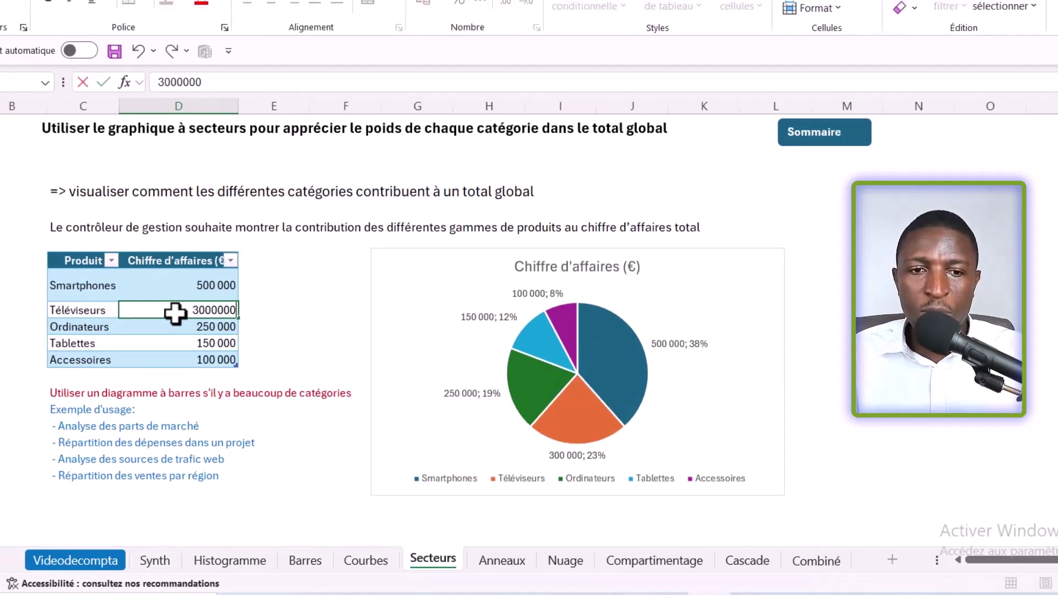
key(Return)
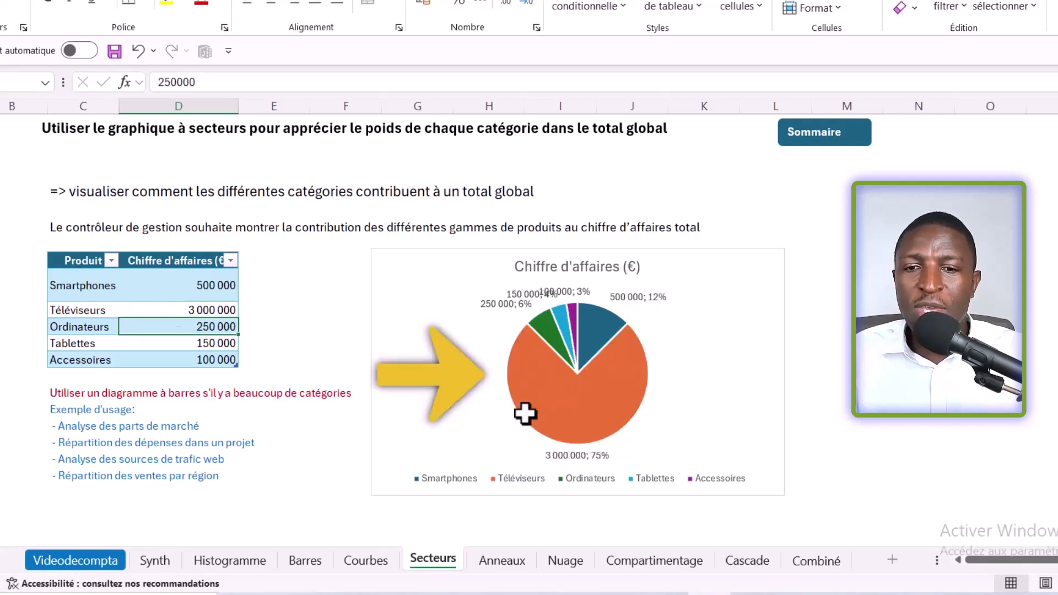
mouse_move(543, 424)
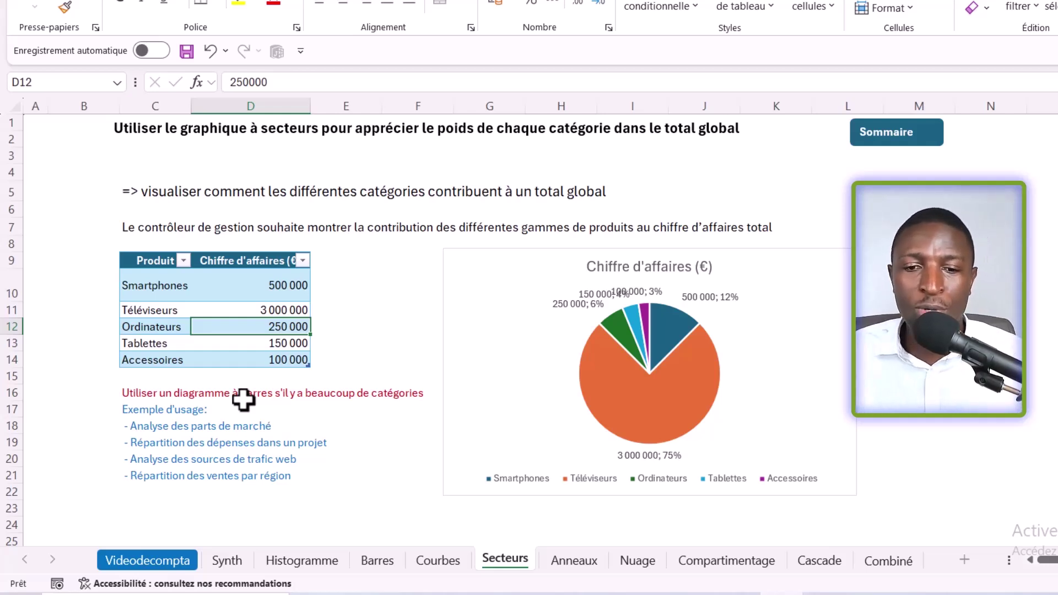
Open the Anneaux sheet and examine the Ventes en 2022 (€), Ventes en 2023 (€) and Région columns
key(ctrl+Page_Down)
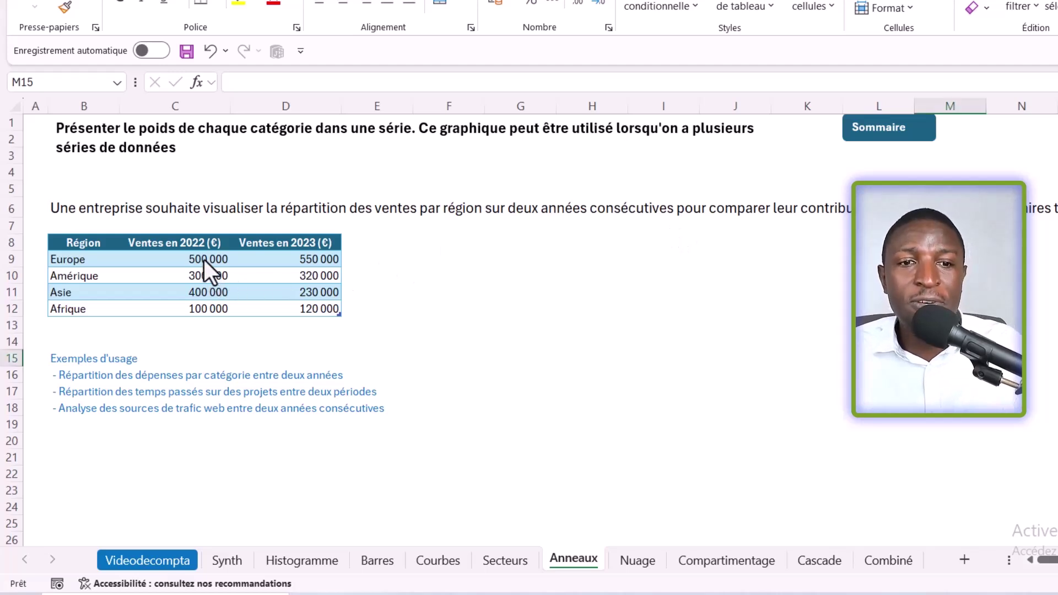
drag(201, 243, 189, 310)
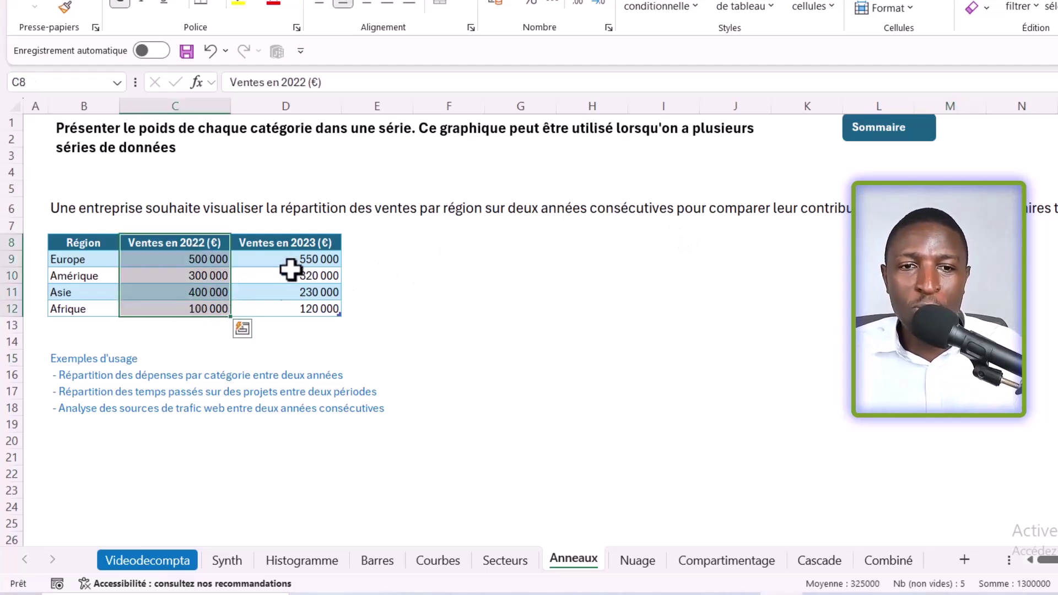
drag(307, 242, 293, 302)
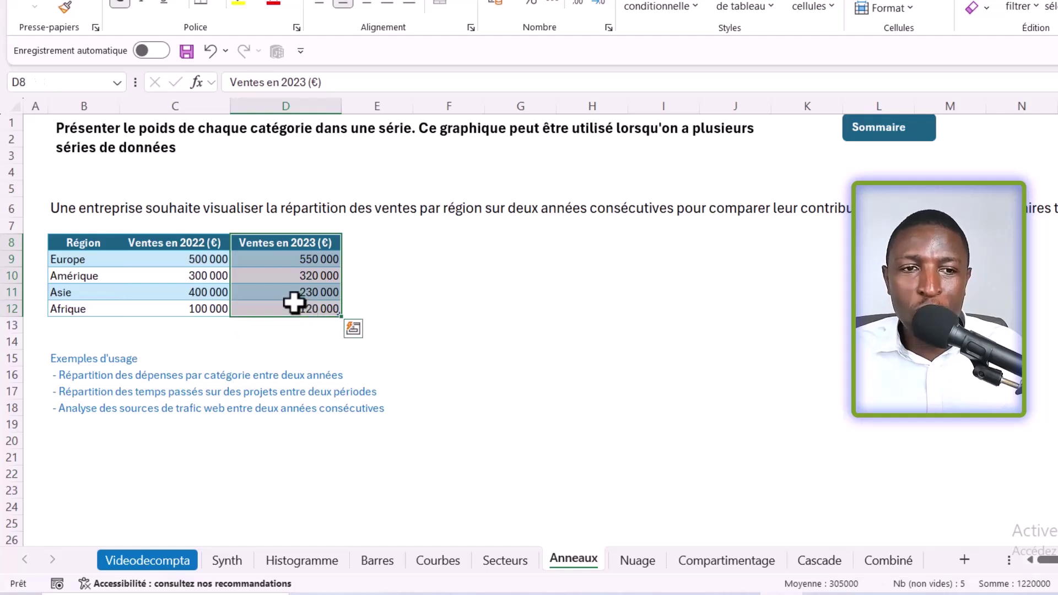
drag(86, 243, 83, 309)
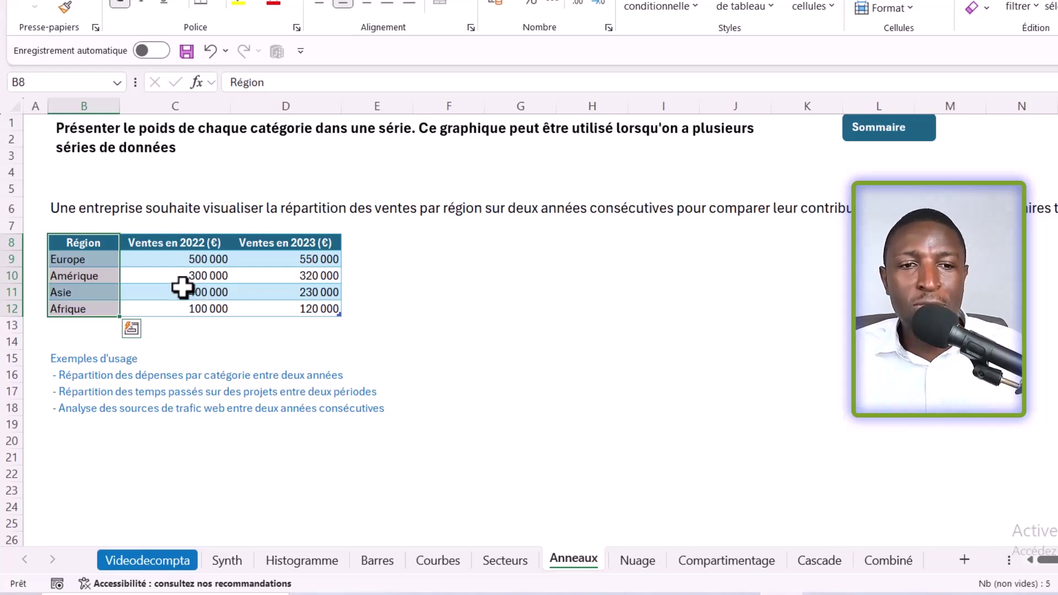
Insert a doughnut chart from the Région, Ventes en 2022 (€) and Ventes en 2023 (€) table
click(164, 262)
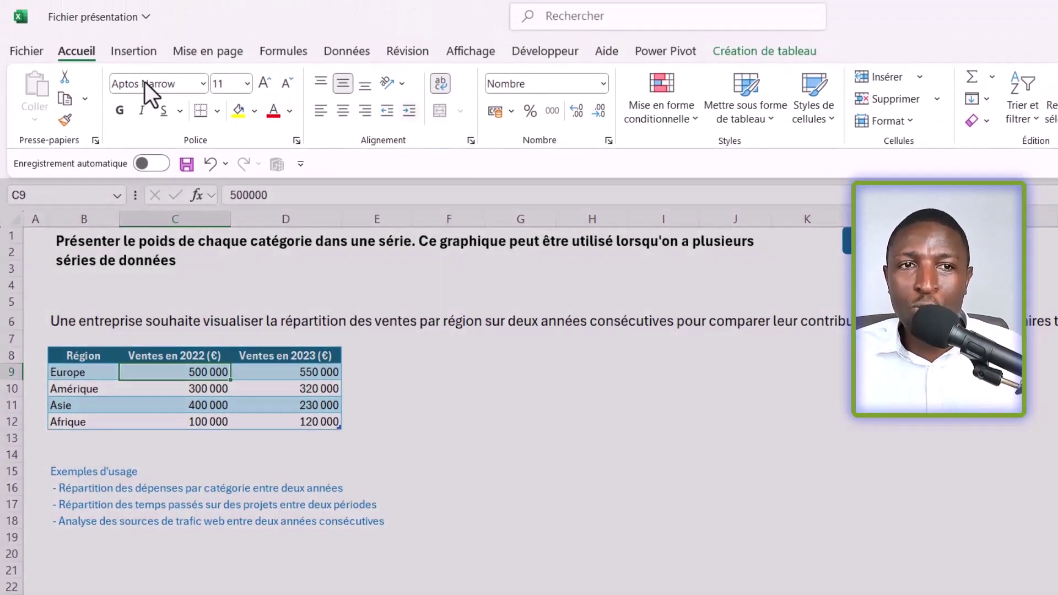
click(135, 51)
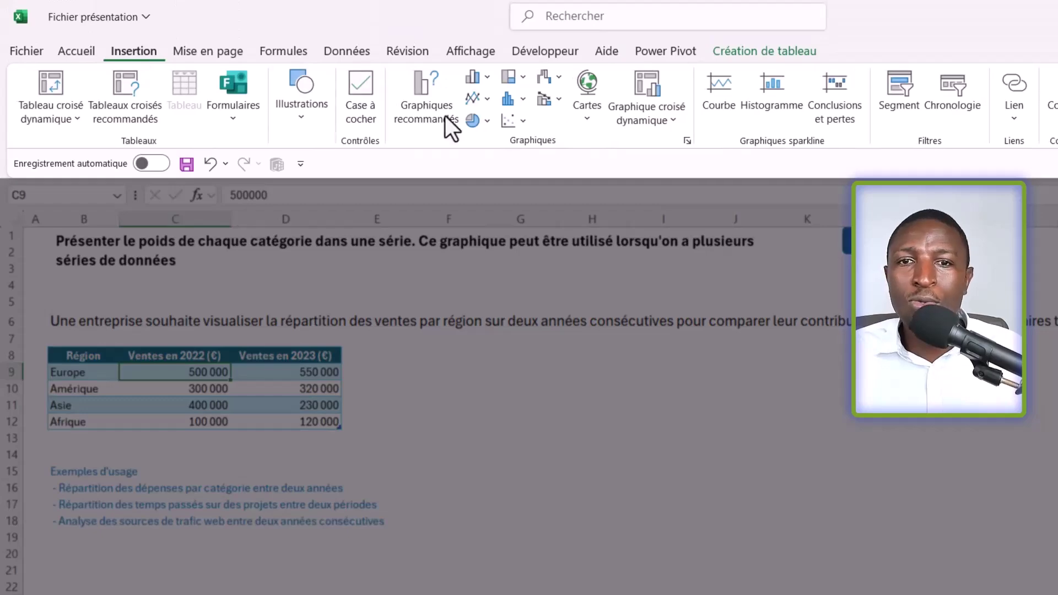
click(482, 121)
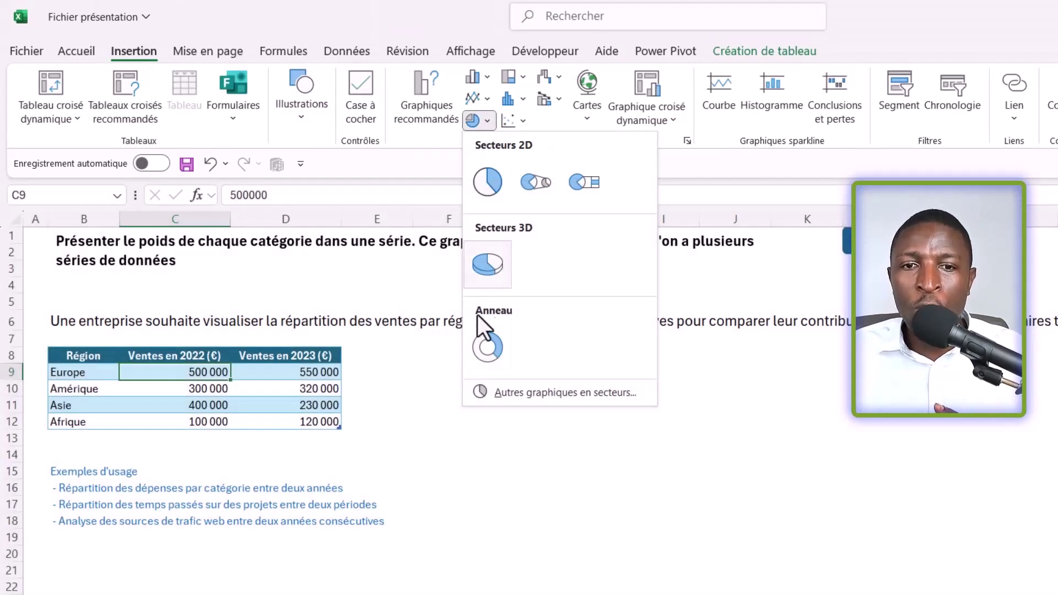
click(489, 348)
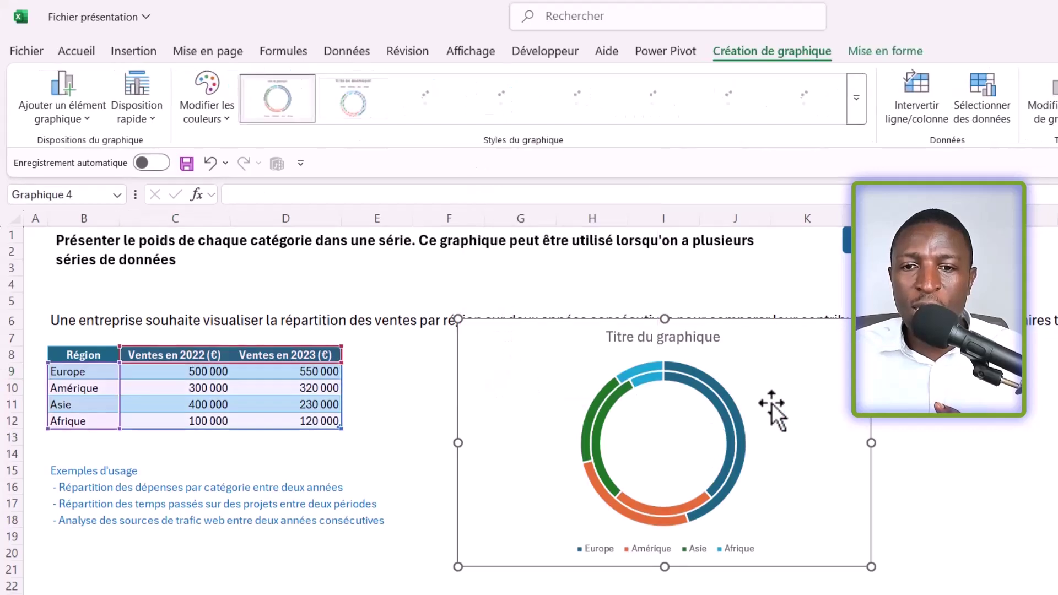
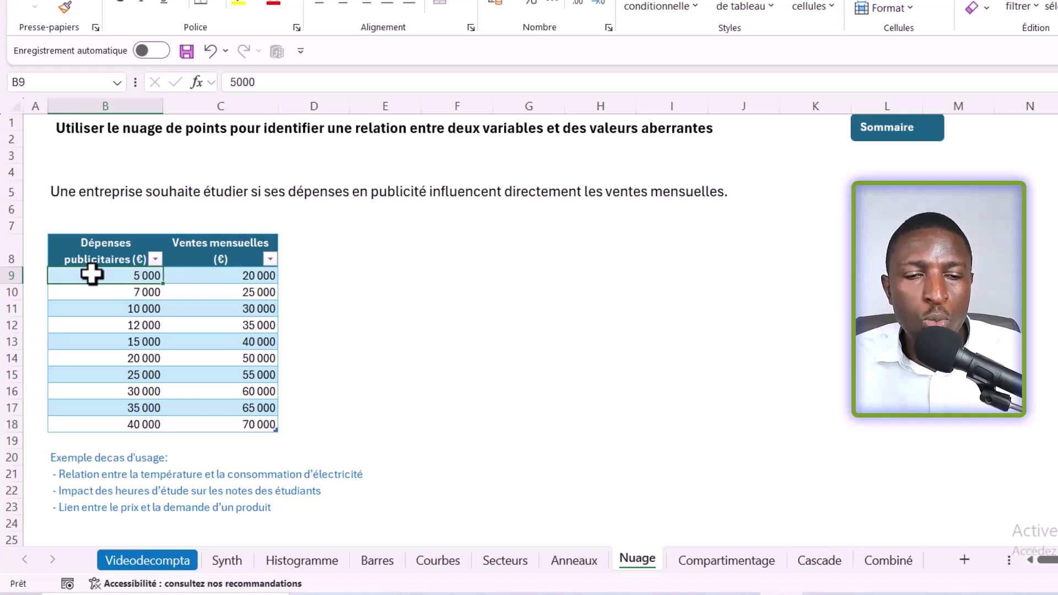
Review the Dépenses publicitaires (€) and Ventes mensuelles (€) columns on the Nuage sheet and insert a markers-only scatter chart from them
click(215, 277)
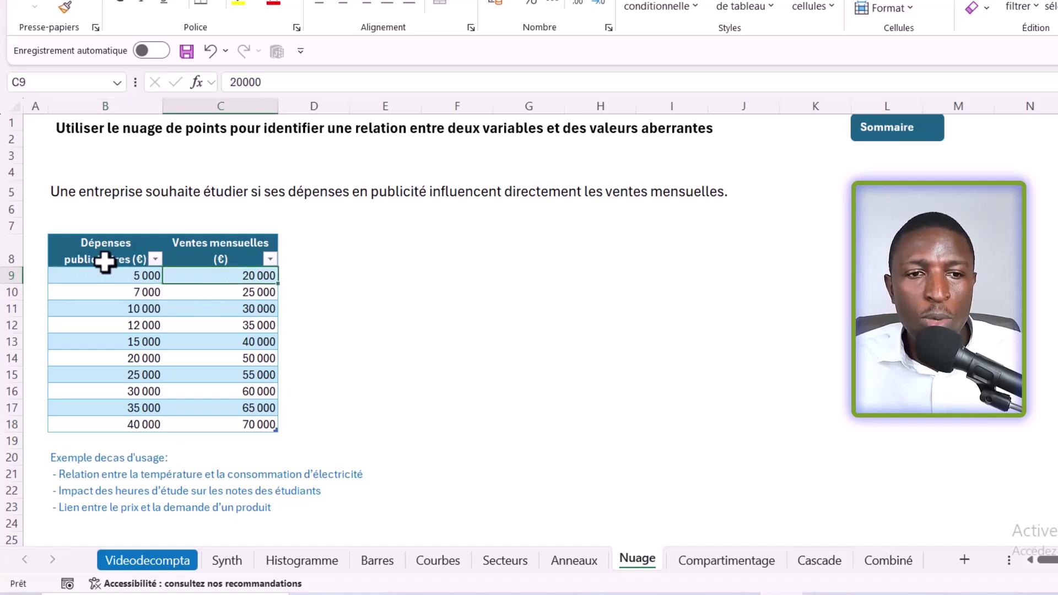
drag(87, 243, 90, 425)
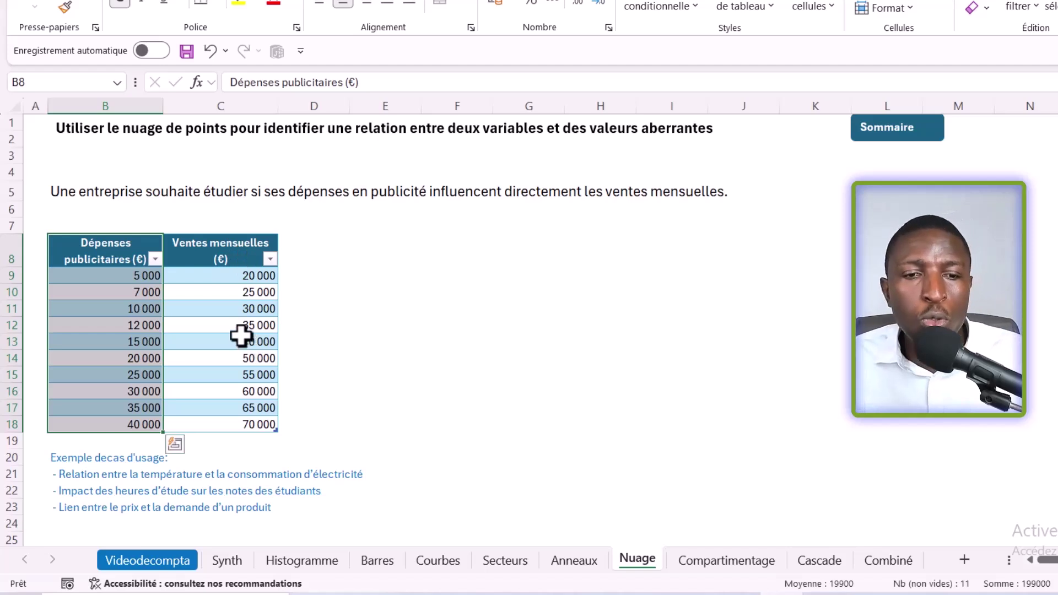
click(227, 345)
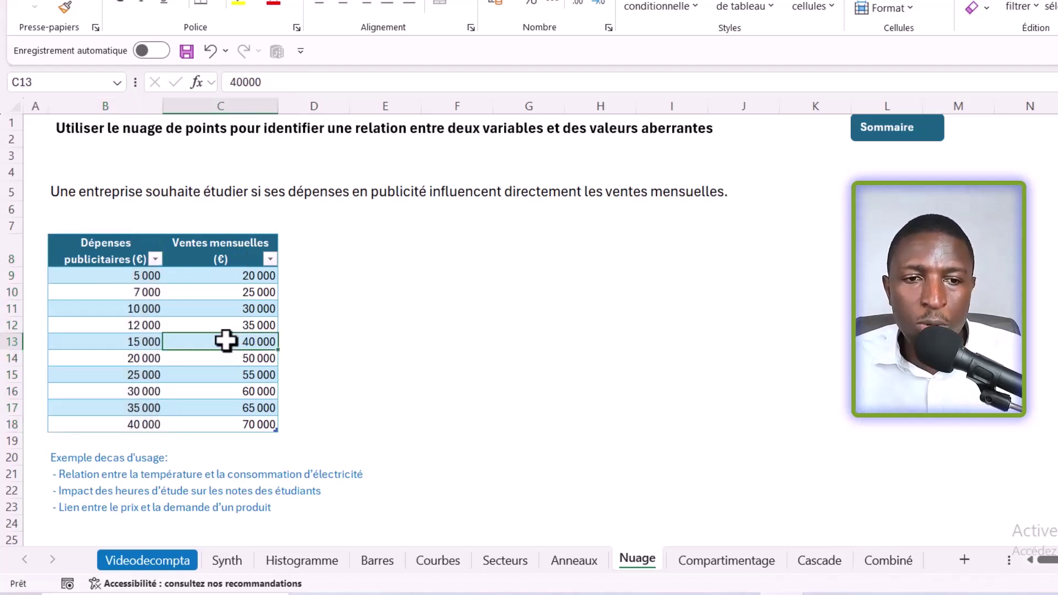
click(67, 250)
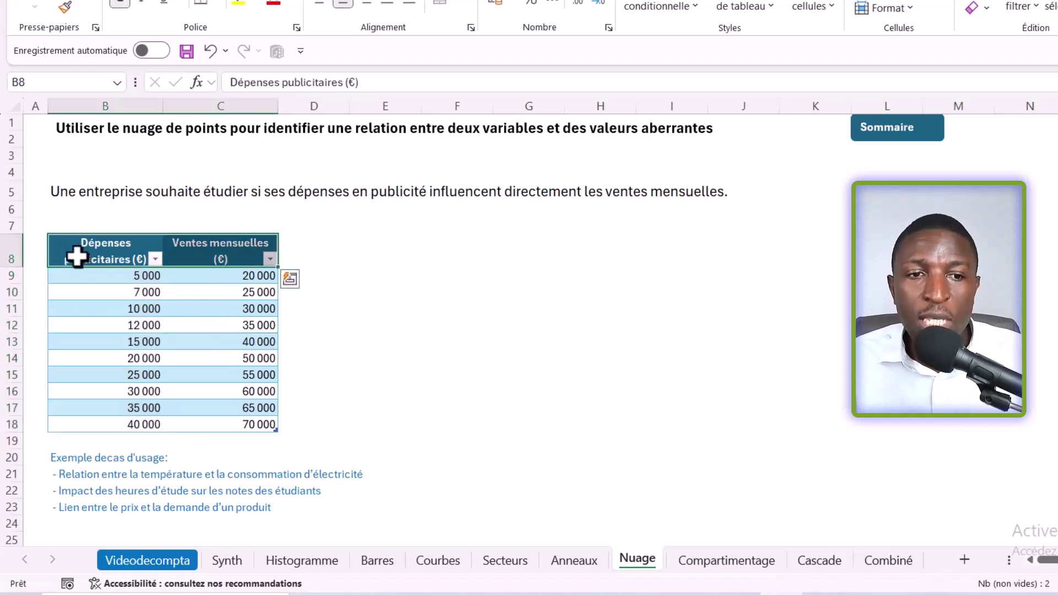
click(96, 257)
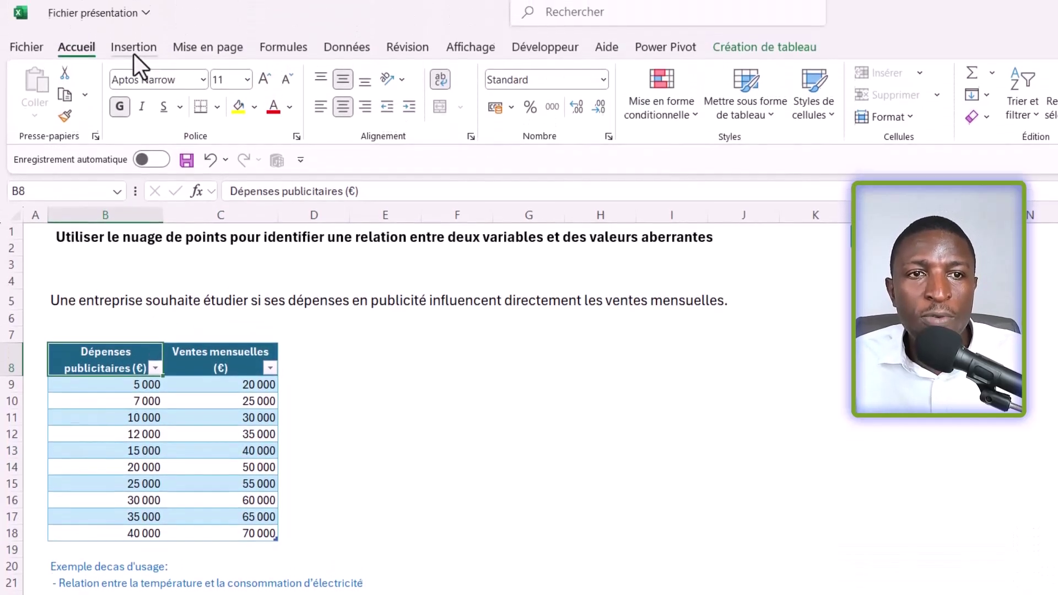
click(134, 54)
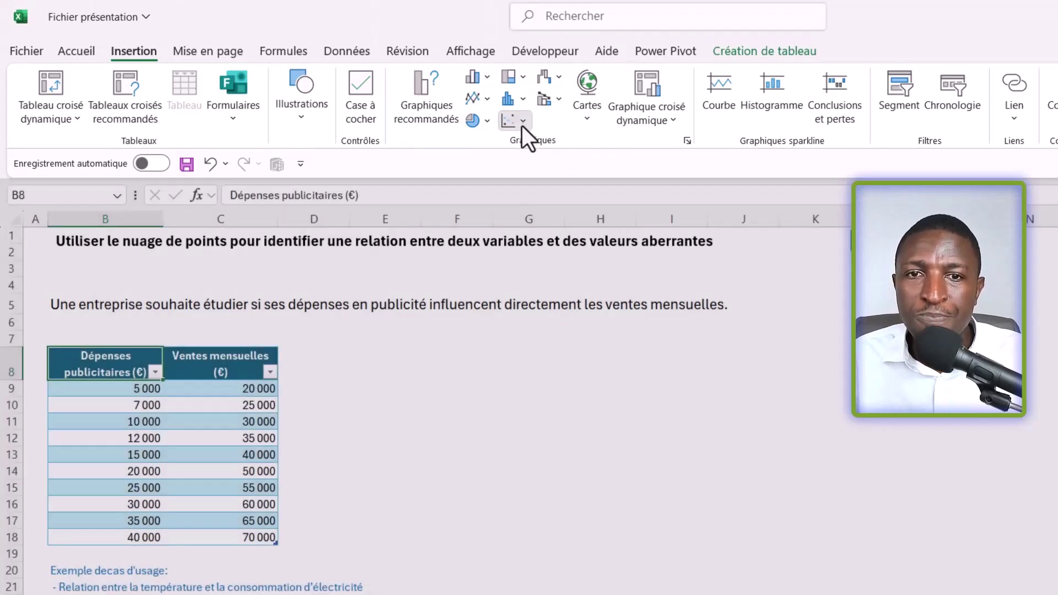
click(522, 122)
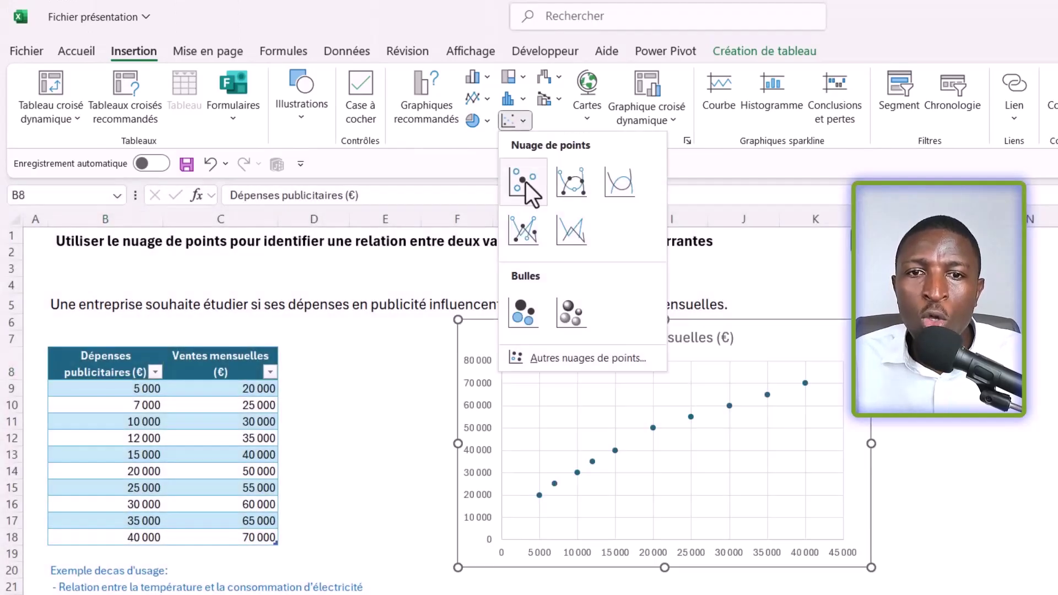
click(525, 181)
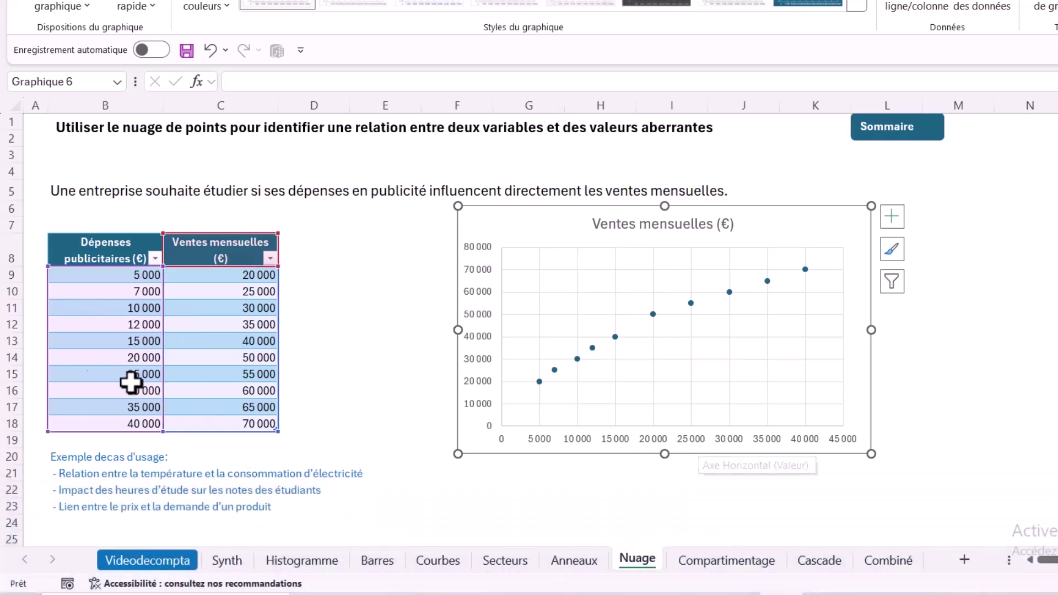
Remove the last digit of the Ventes mensuelles value on the 25 000 advertising spend row to introduce an outlier
click(228, 388)
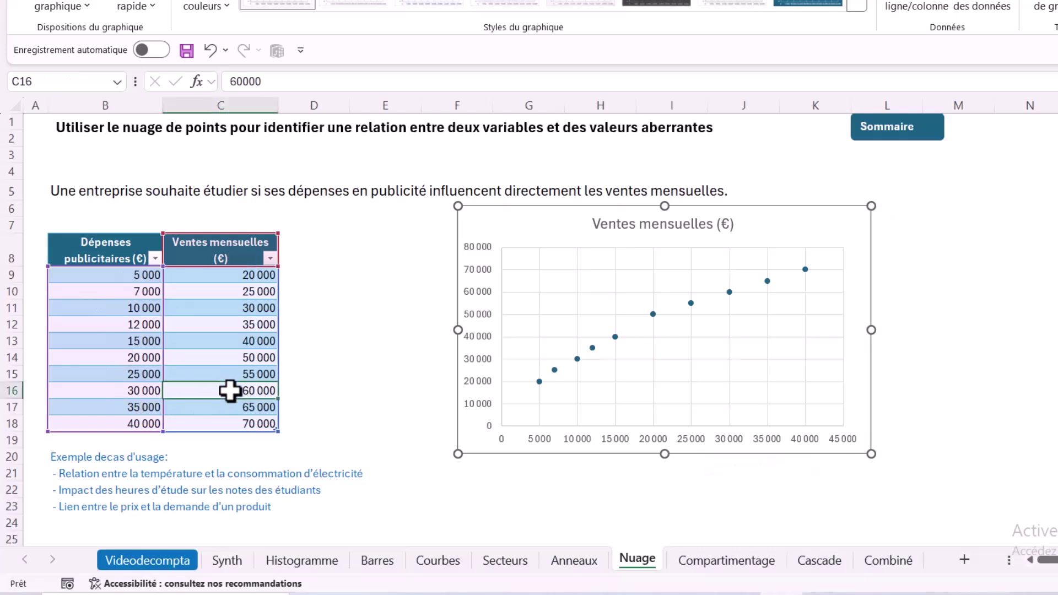
double_click(259, 375)
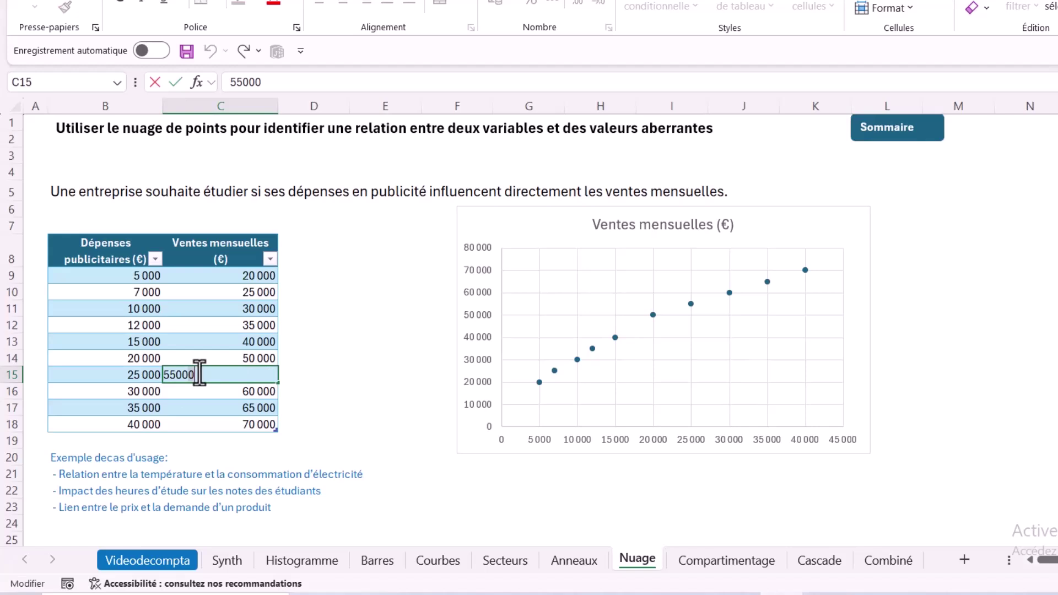
key(BackSpace)
key(Return)
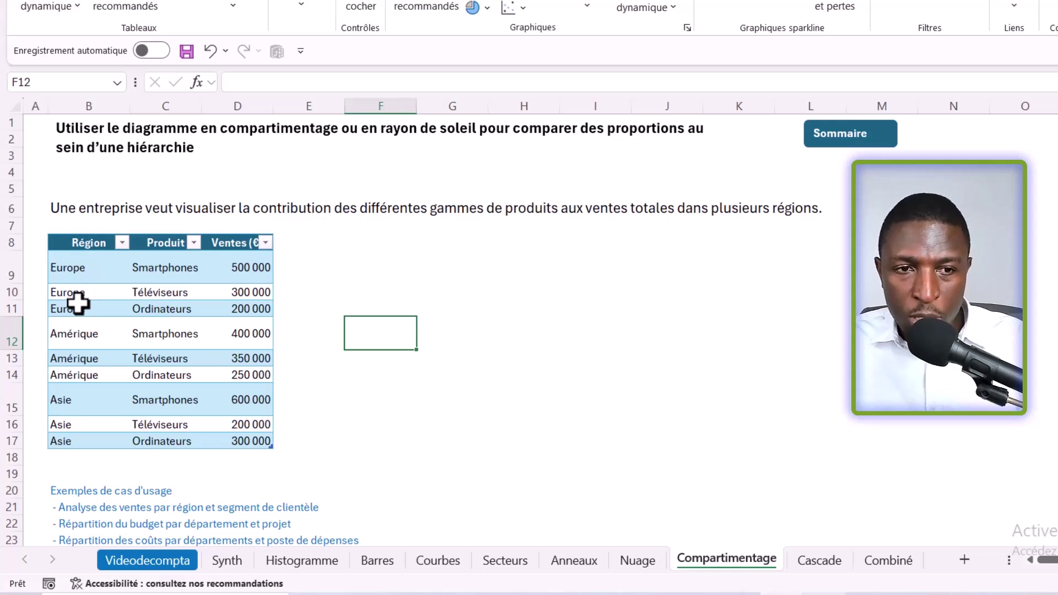
Review the products and sales per region on the Compartimentage sheet and insert a treemap chart from the table
click(169, 267)
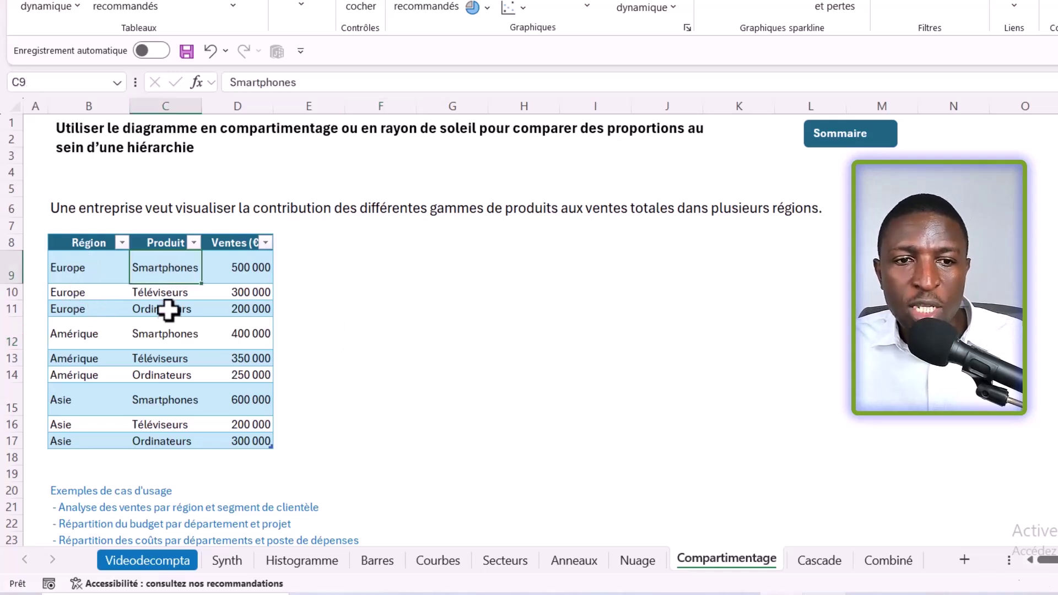
drag(168, 307, 170, 321)
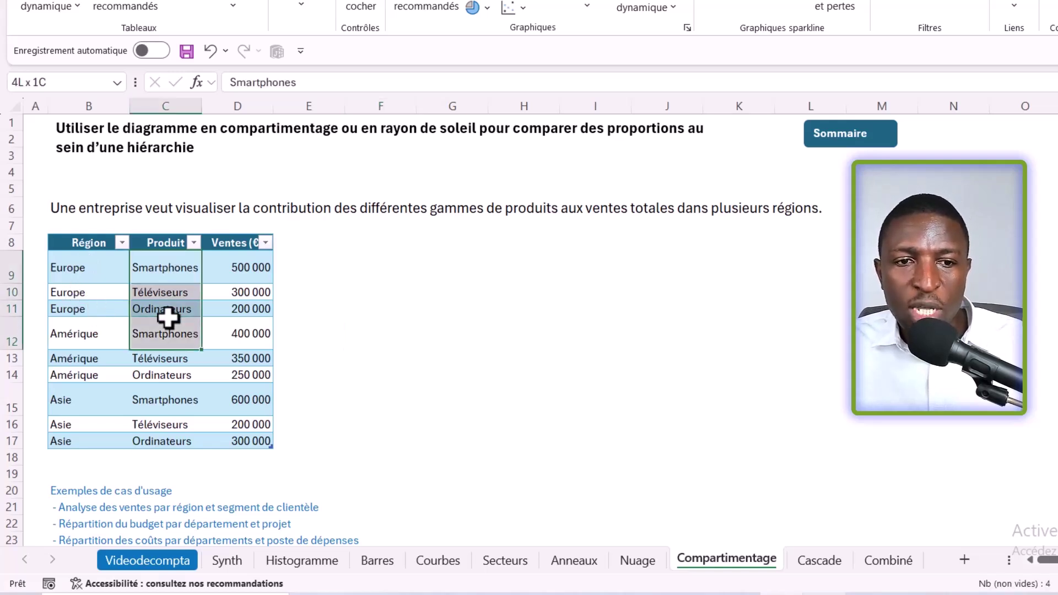
click(171, 267)
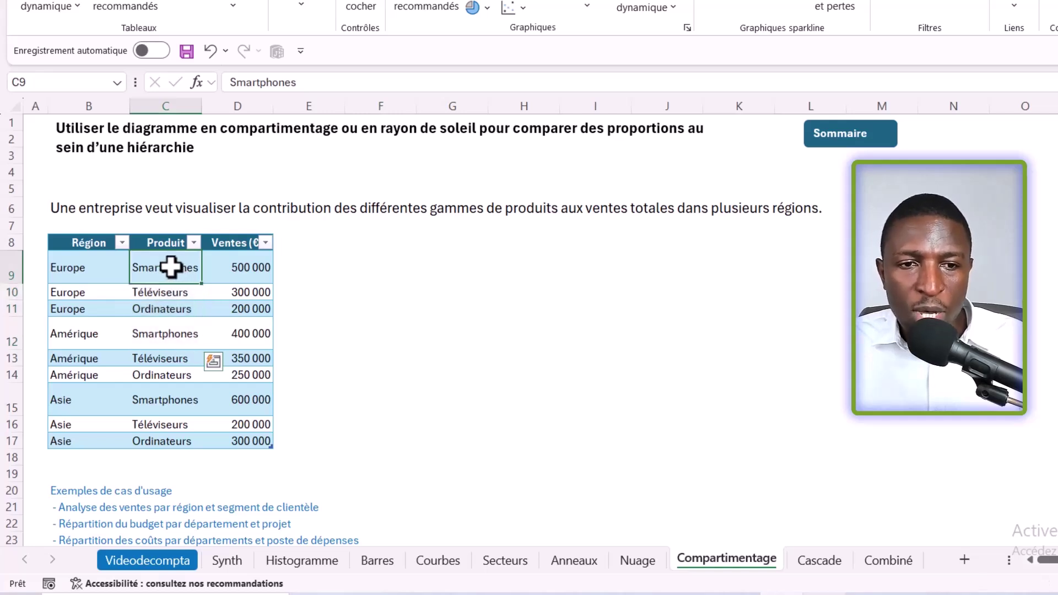
click(157, 292)
click(162, 310)
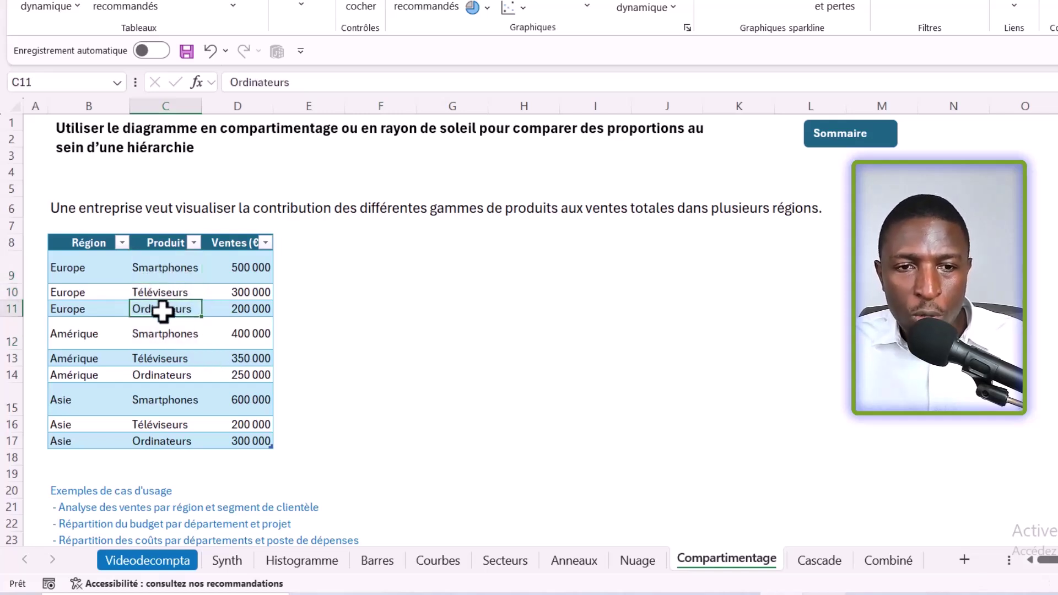
click(233, 240)
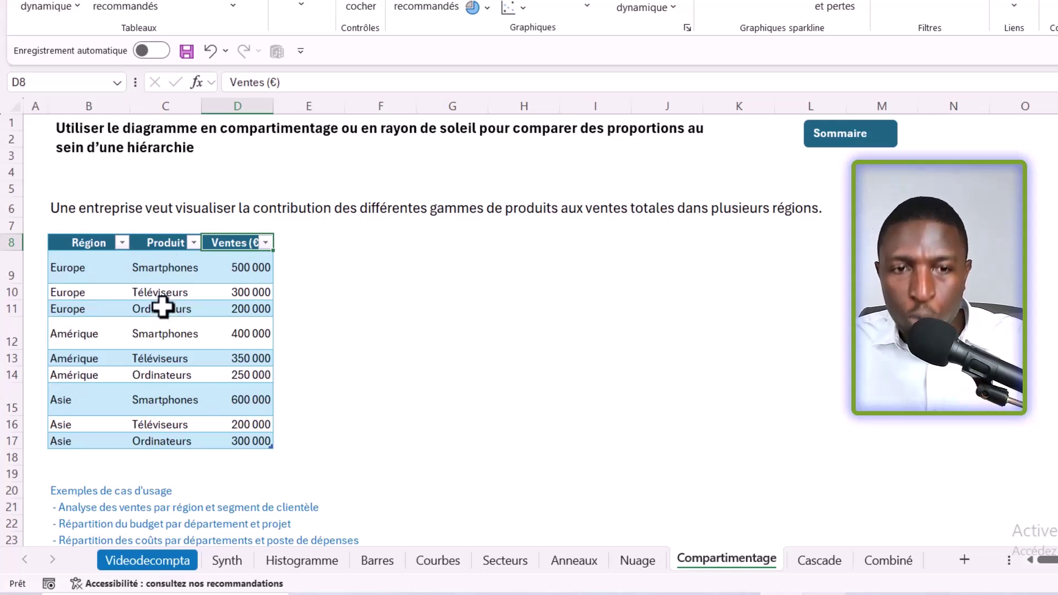
click(80, 260)
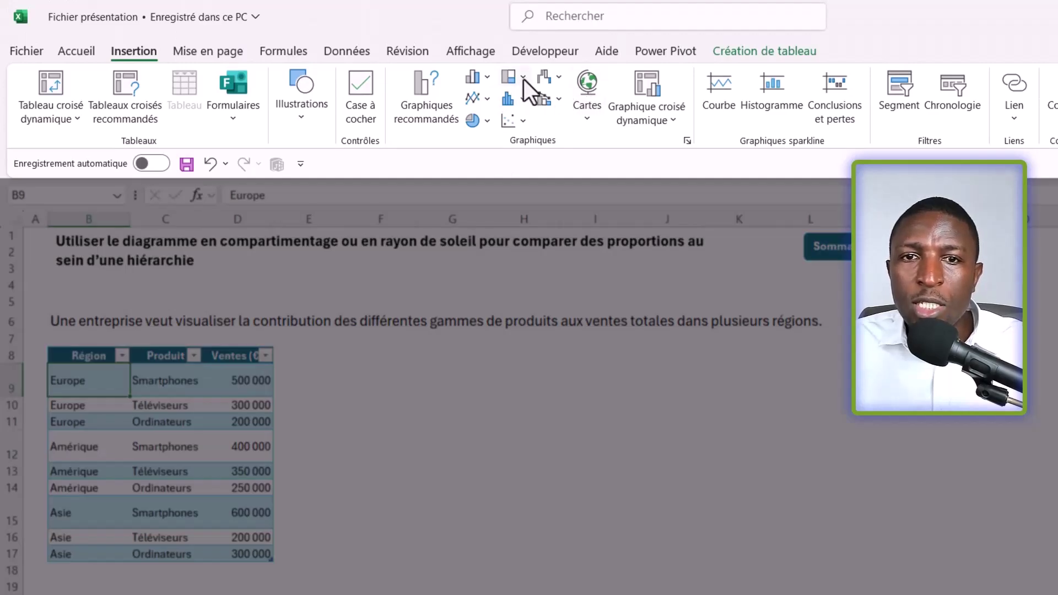
click(522, 79)
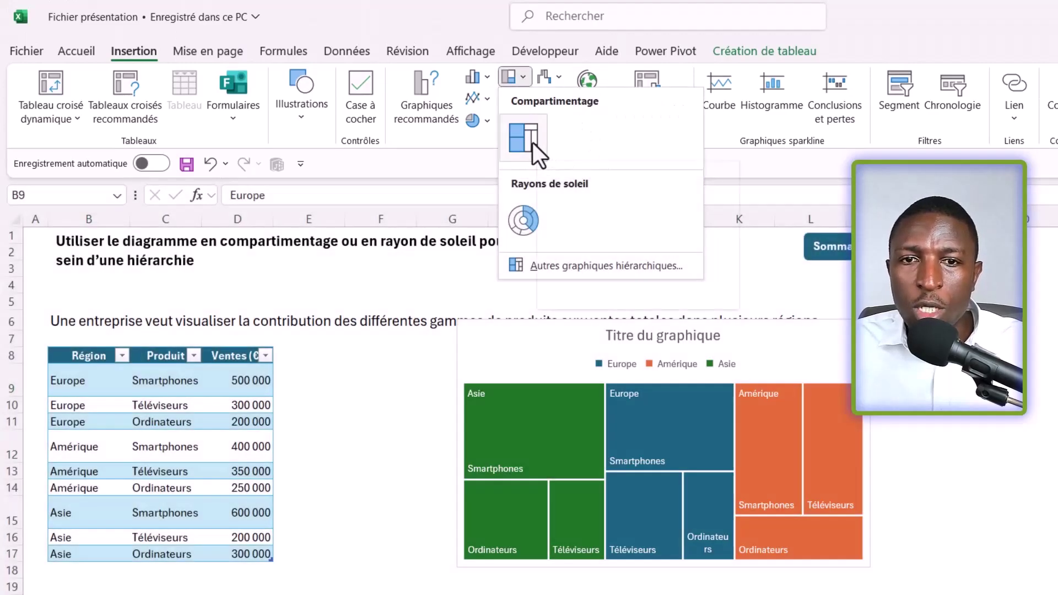
click(533, 142)
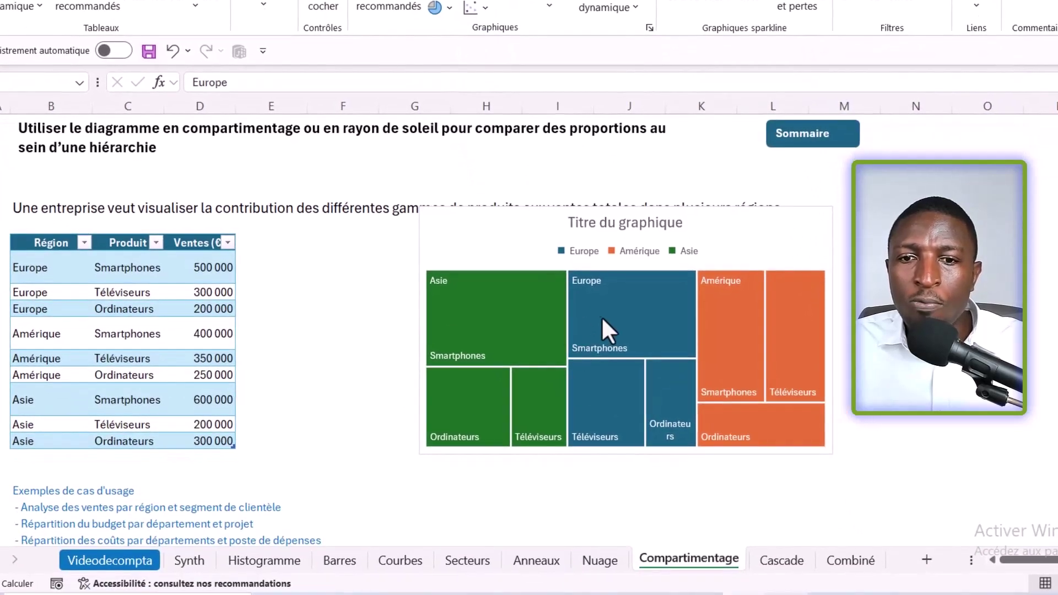
Set the Ventes of Europe Smartphones to 5 000 000 and check the Europe block in the treemap chart
click(473, 427)
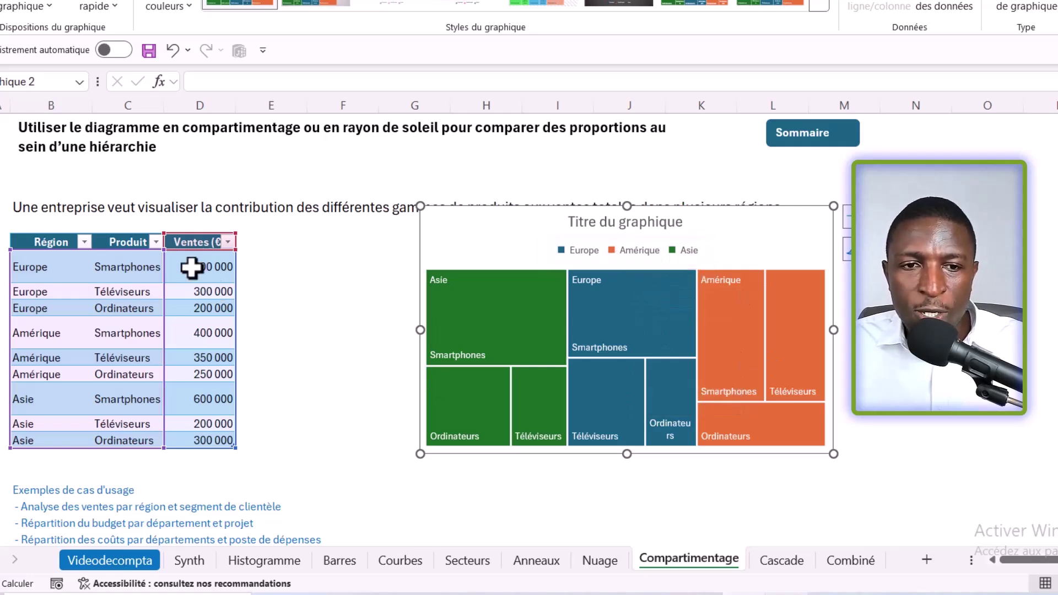
click(202, 269)
double_click(203, 269)
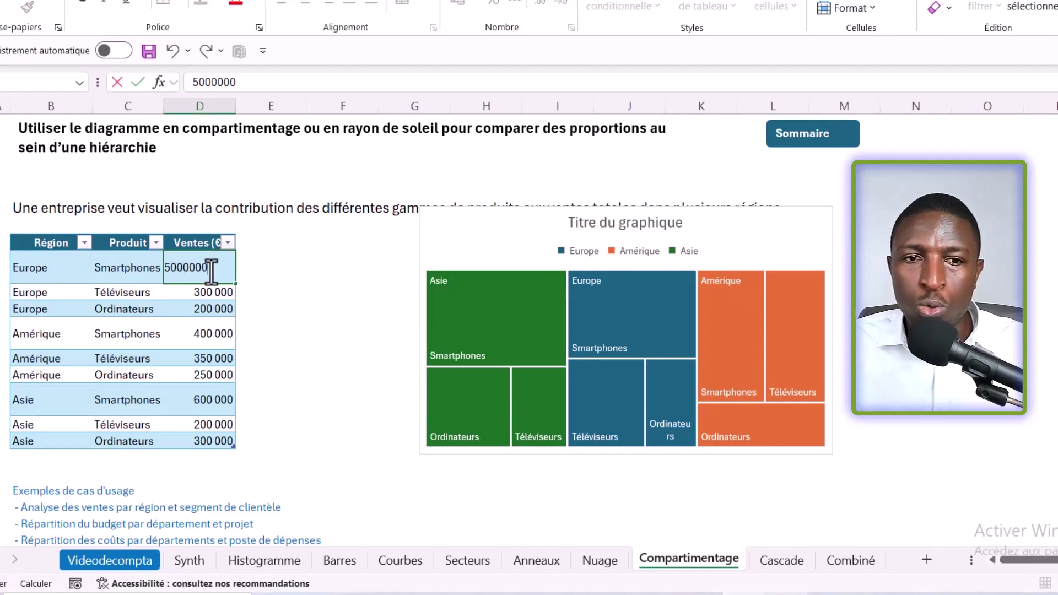
text(0)
key(Return)
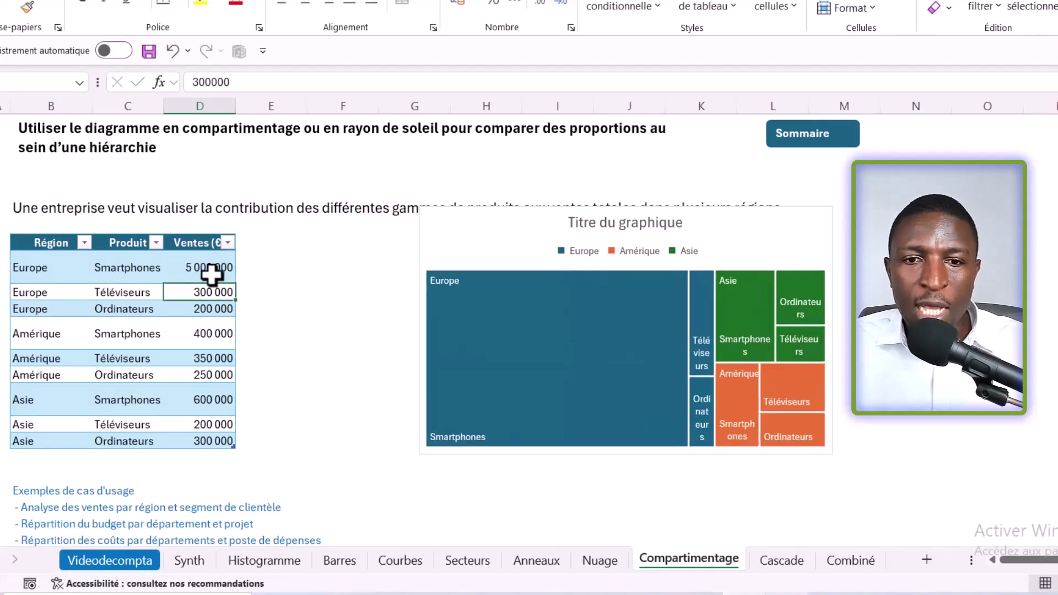
drag(42, 268, 44, 310)
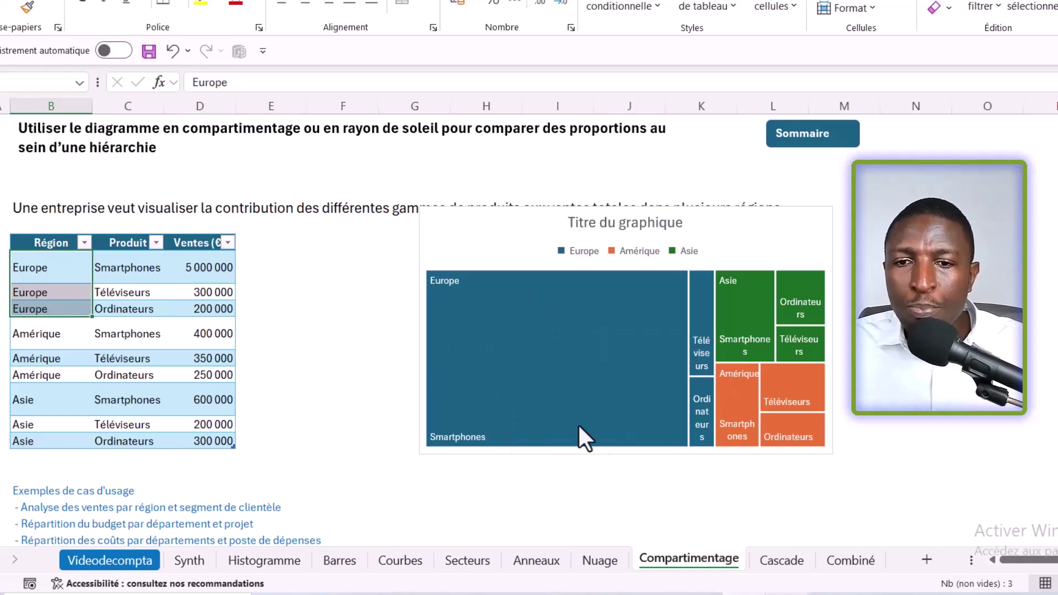
mouse_move(592, 344)
Move the treemap chart clear of the description line and display its list of chart elements
drag(765, 233, 720, 254)
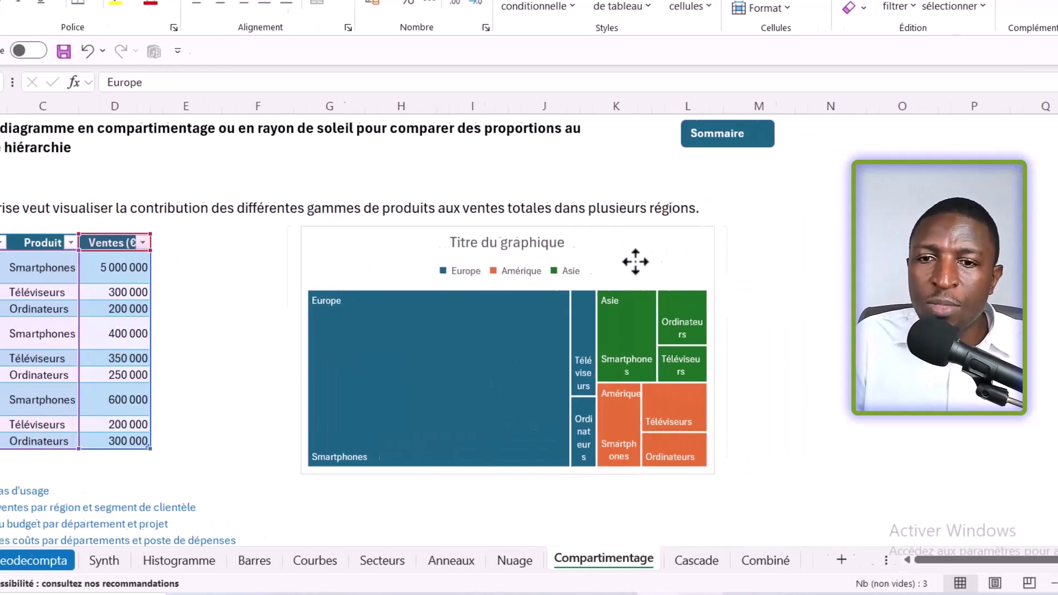
click(582, 238)
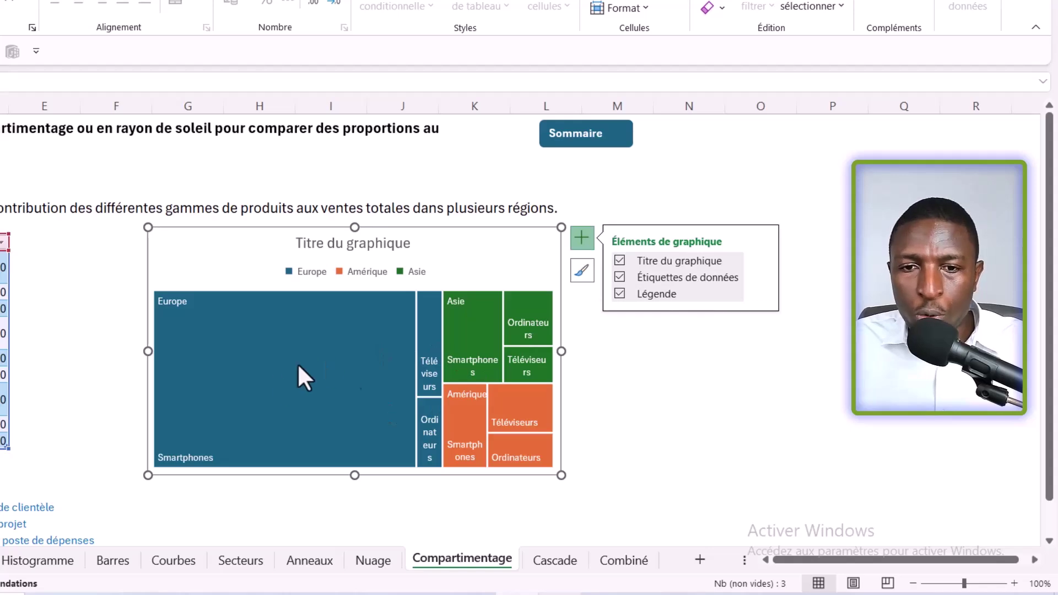
mouse_move(370, 393)
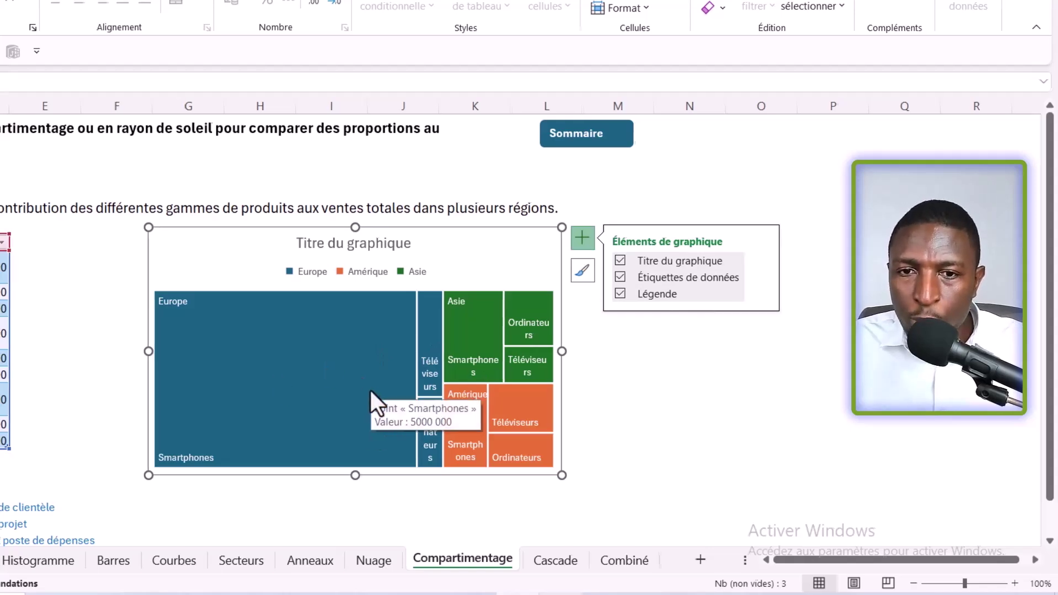
drag(39, 270, 44, 308)
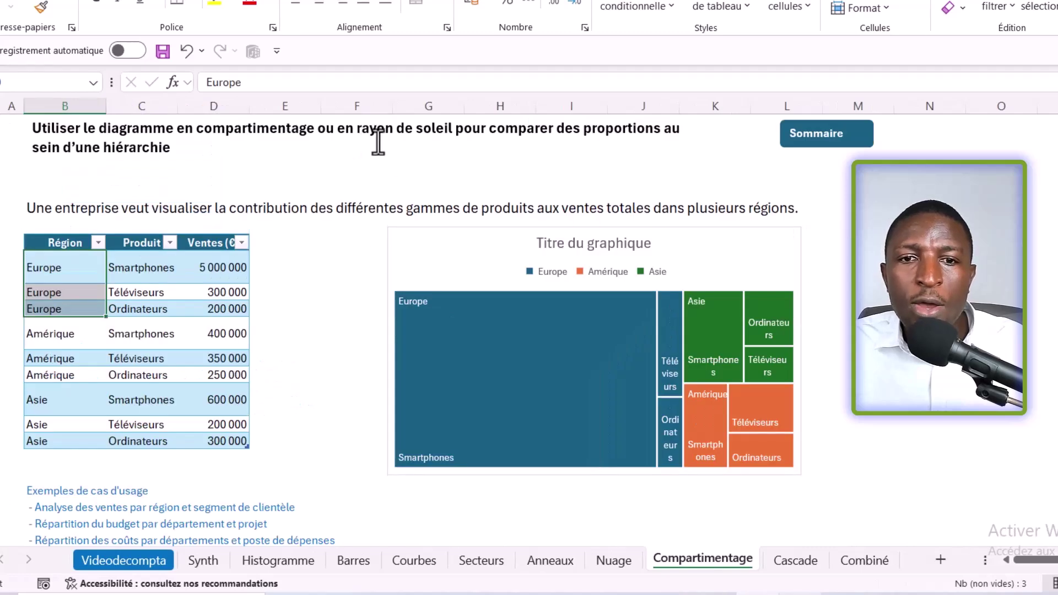
Insert a sunburst (Rayons de soleil) chart from the region, product and sales table on the Compartimentage sheet
click(77, 267)
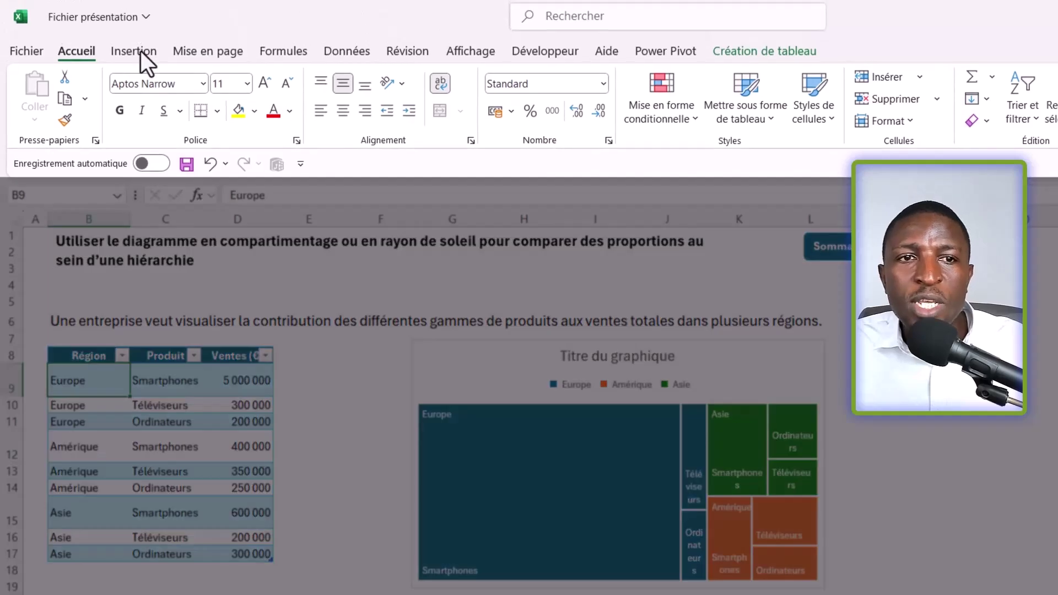
click(137, 45)
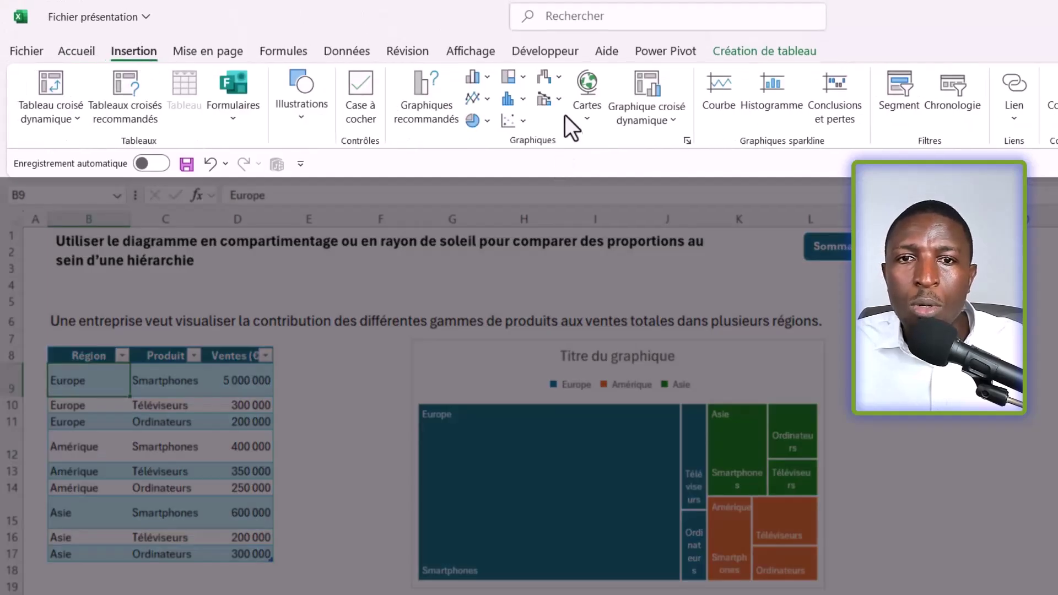
click(524, 81)
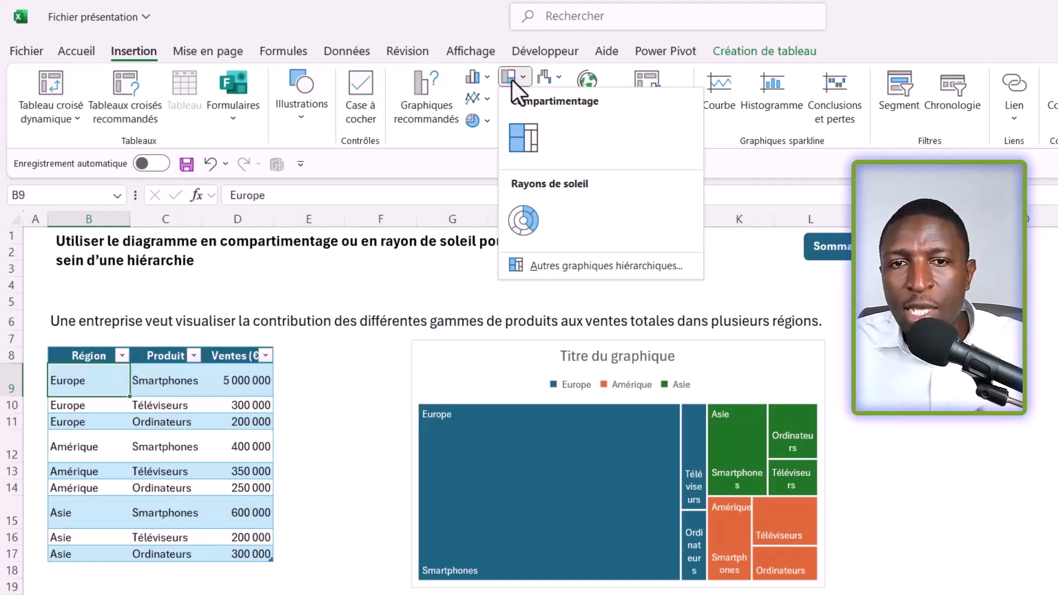
click(523, 220)
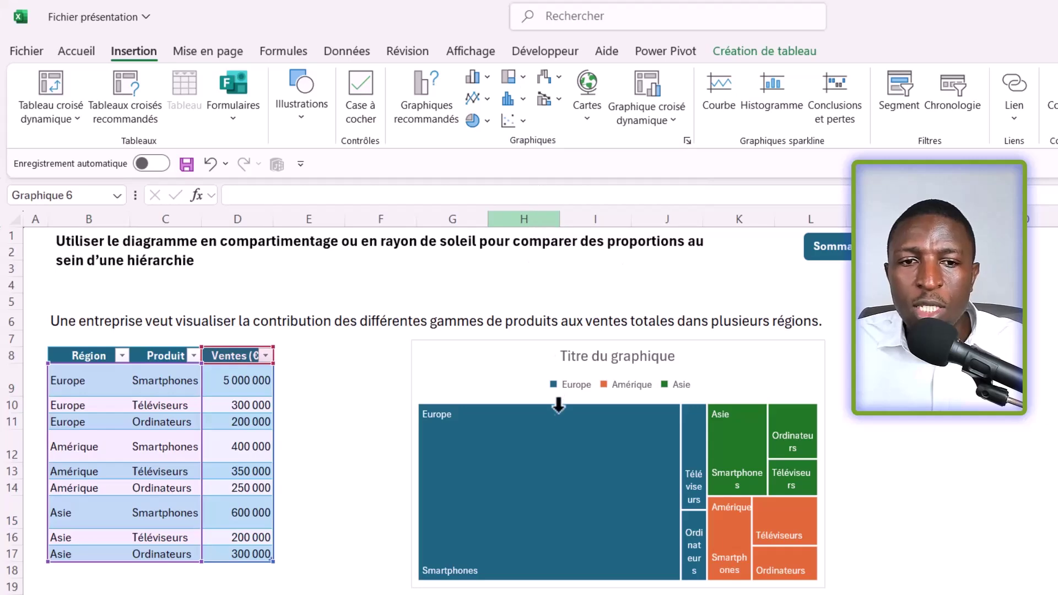
Move the sunburst chart directly below the treemap chart and line up their edges
scroll(583, 481, down, 4)
scroll(716, 364, up, 3)
drag(781, 285, 721, 591)
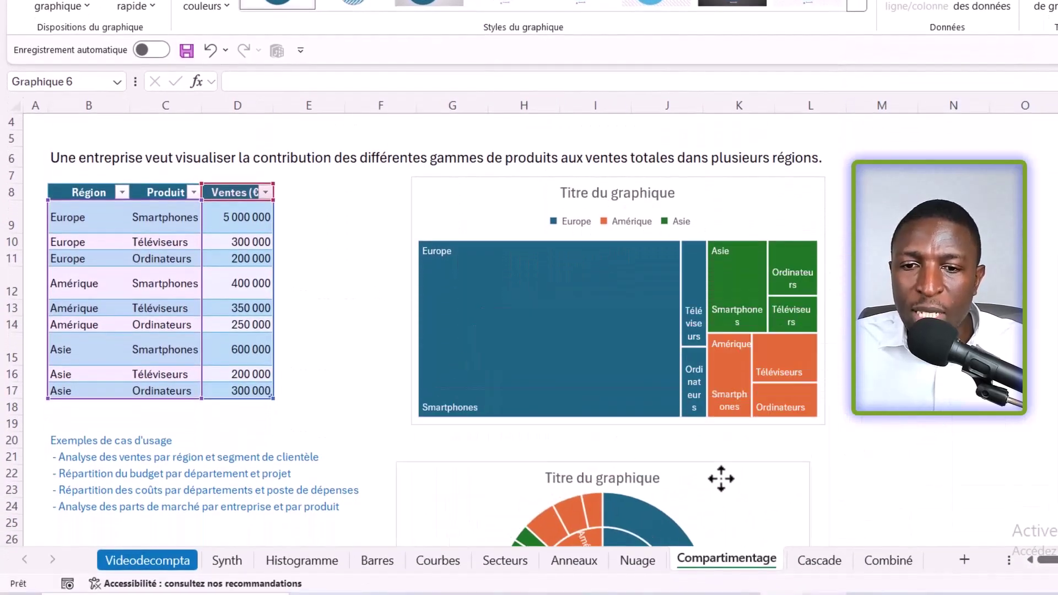
drag(721, 478, 719, 480)
scroll(728, 386, down, 3)
drag(729, 288, 730, 269)
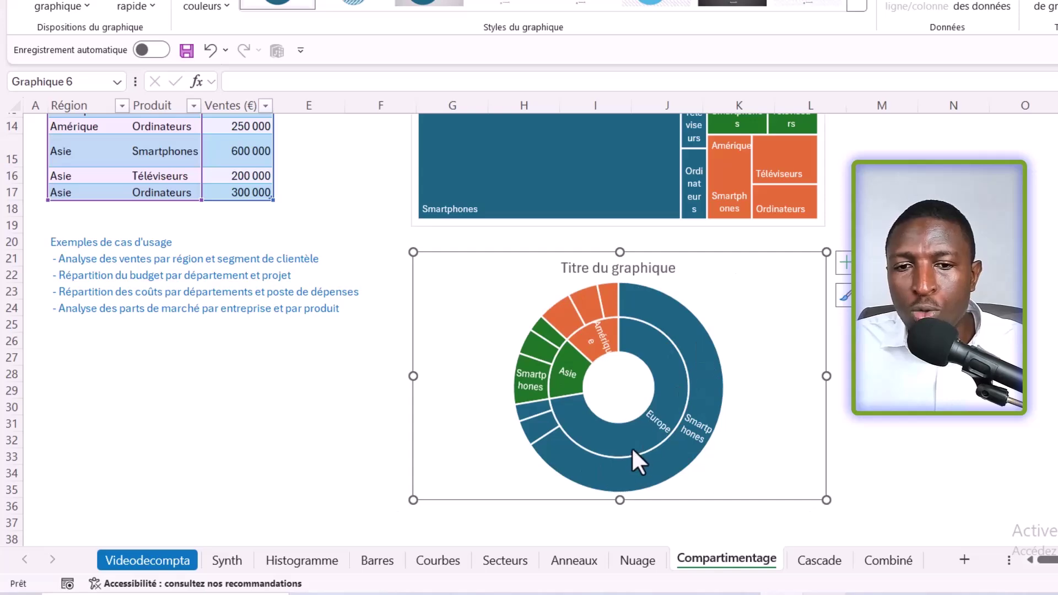
Review each listed use case for hierarchical charts and compare the treemap with the sunburst chart
scroll(309, 394, up, 4)
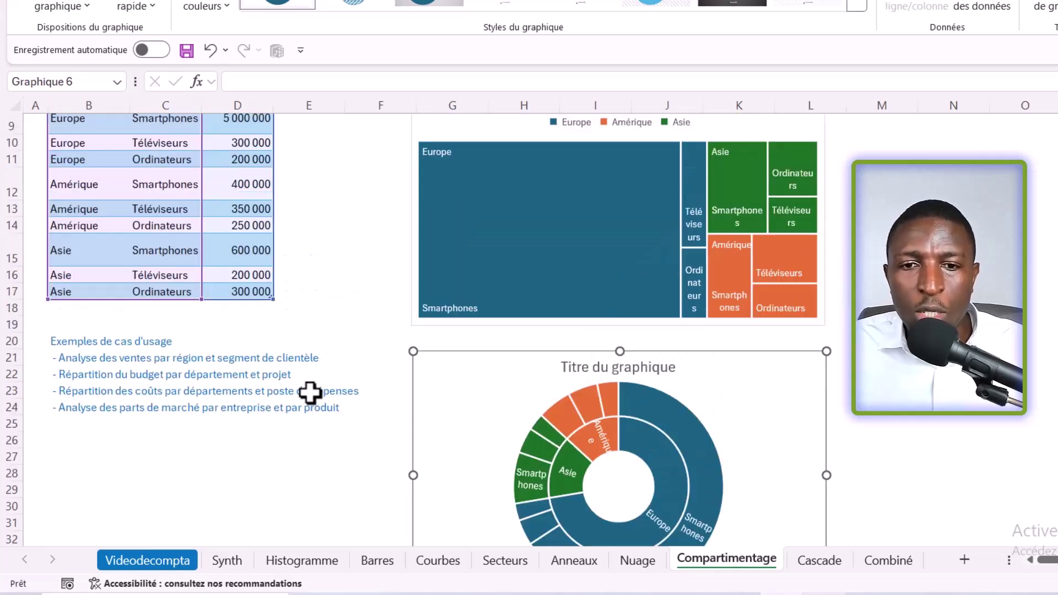
scroll(236, 395, down, 2)
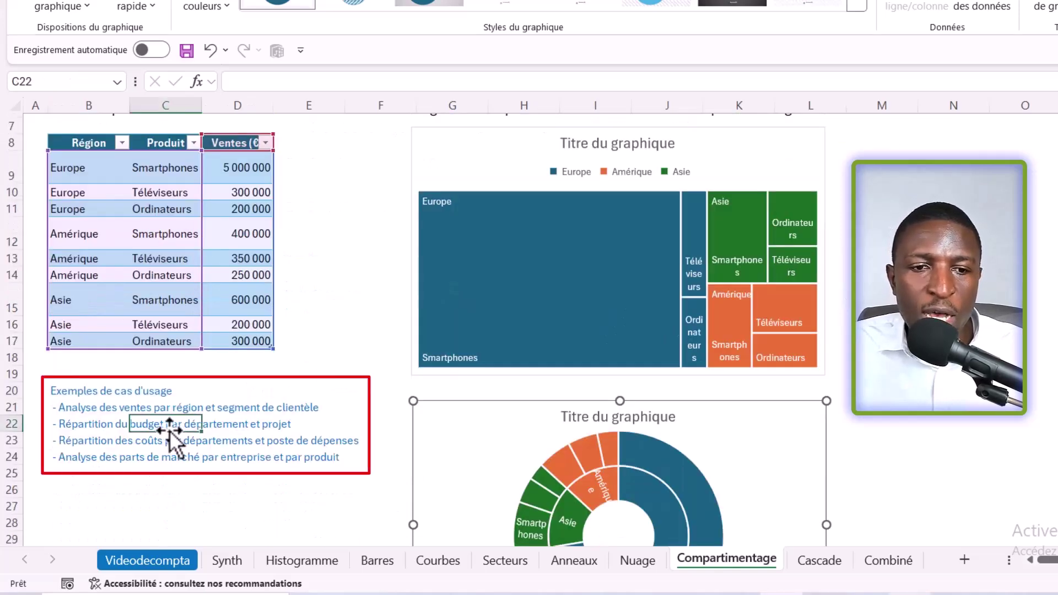
click(166, 431)
click(95, 408)
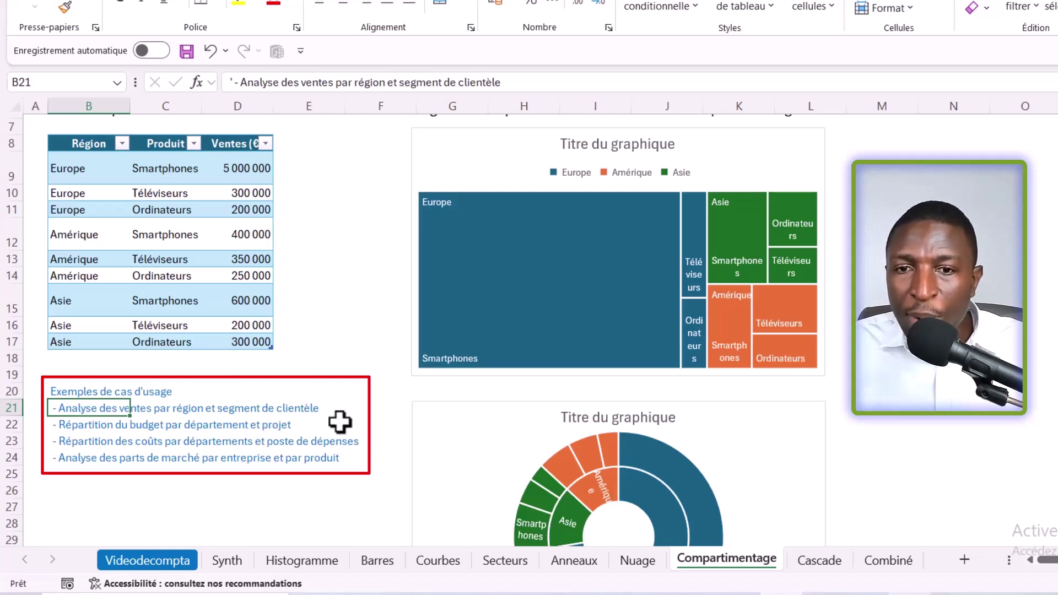
click(89, 428)
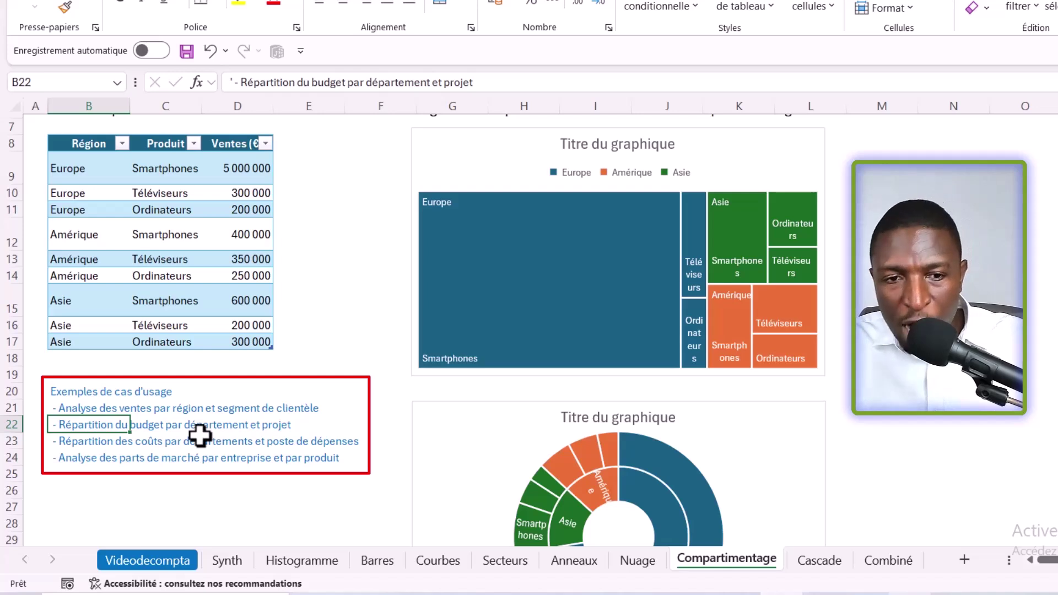
click(100, 442)
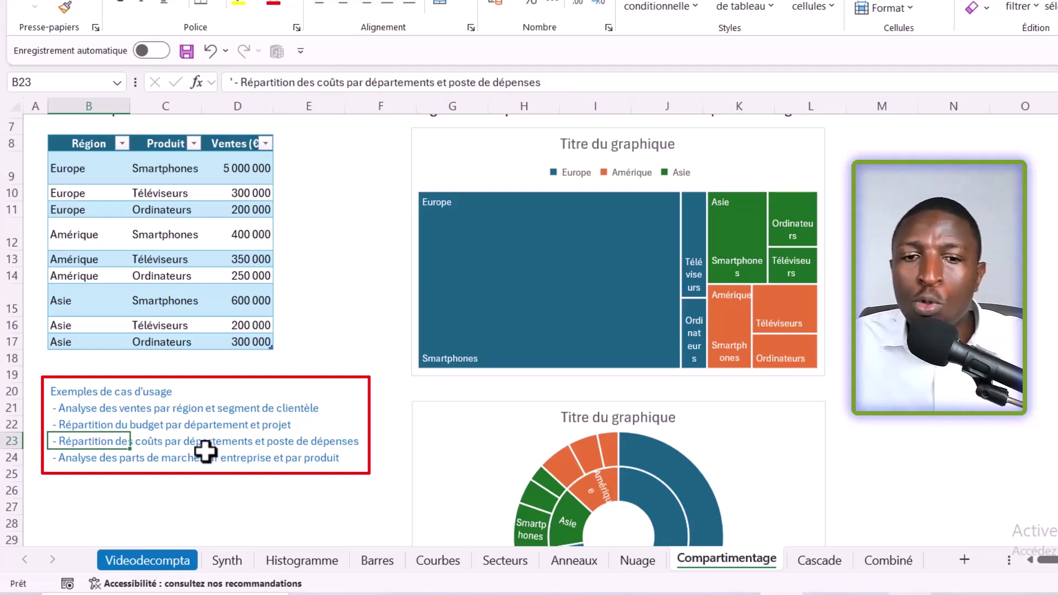
click(92, 458)
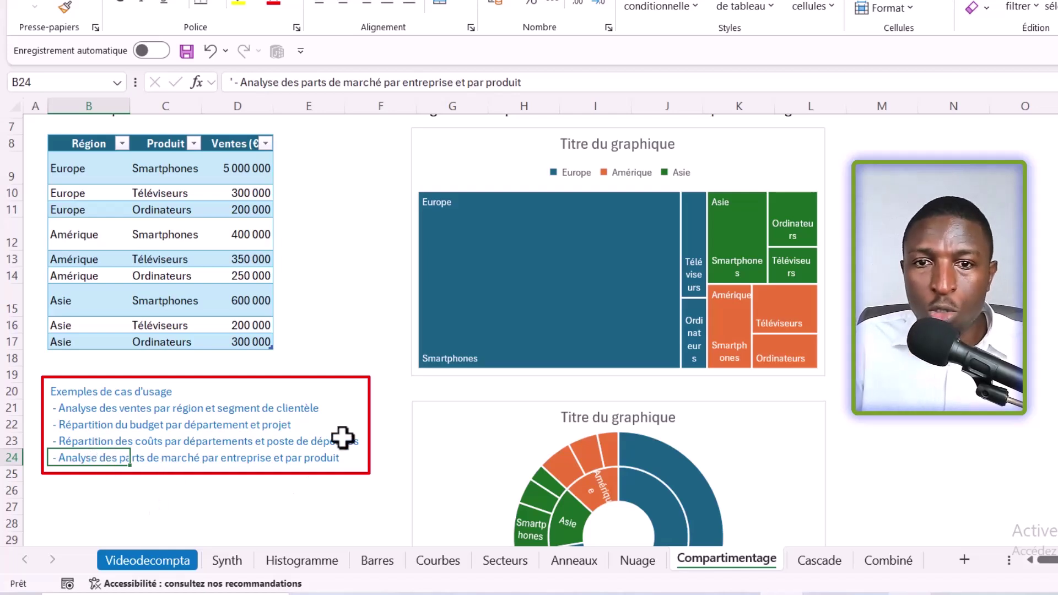
click(442, 158)
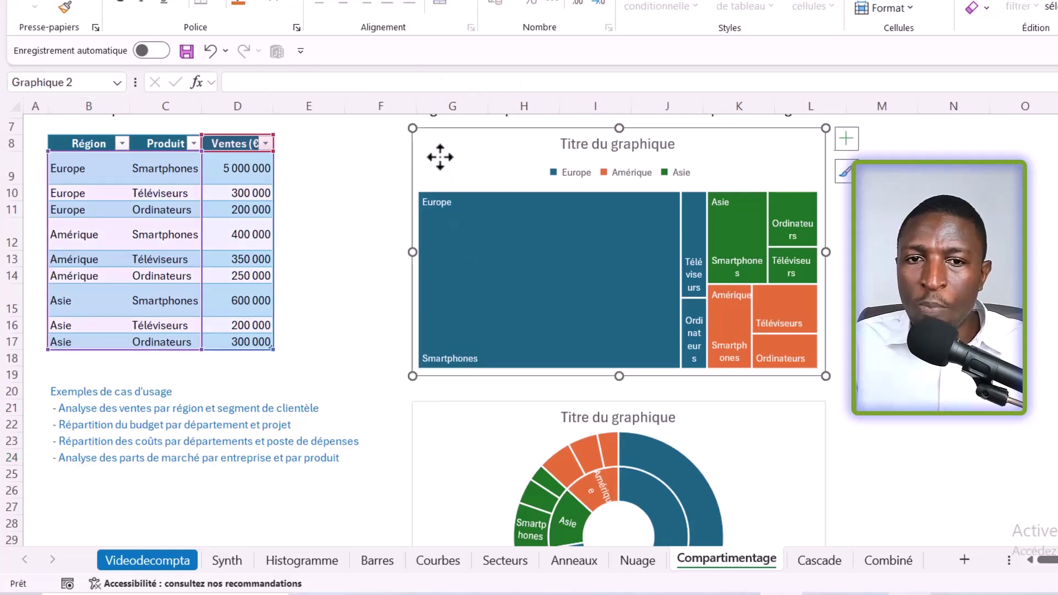
click(461, 450)
scroll(460, 448, down, 3)
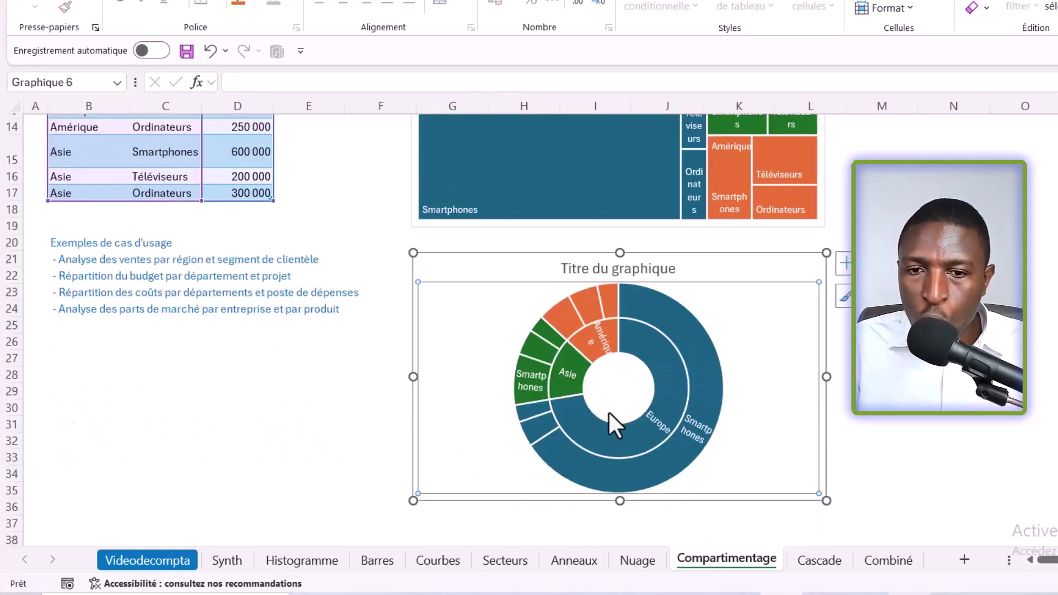
Switch to the Cascade sheet and review the Élément and Montant columns of the net result table
key(ctrl+Page_Down)
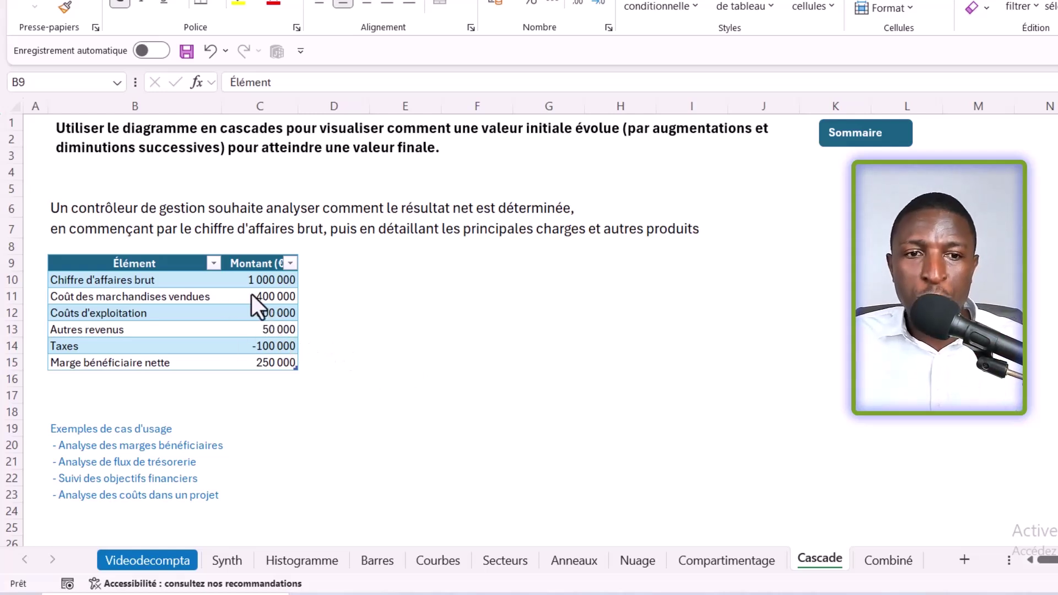
click(125, 298)
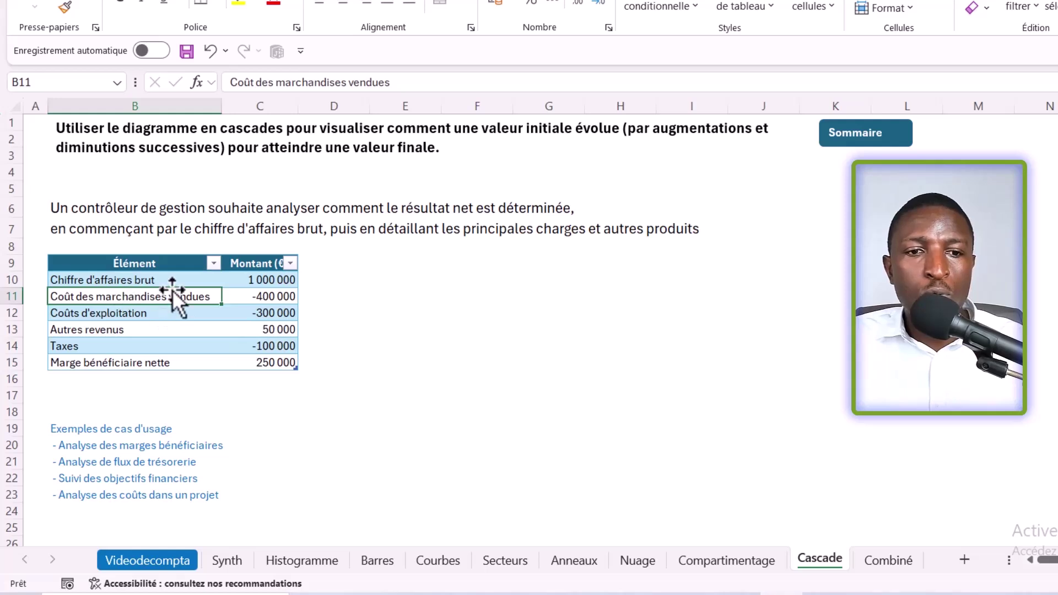
drag(141, 263, 141, 359)
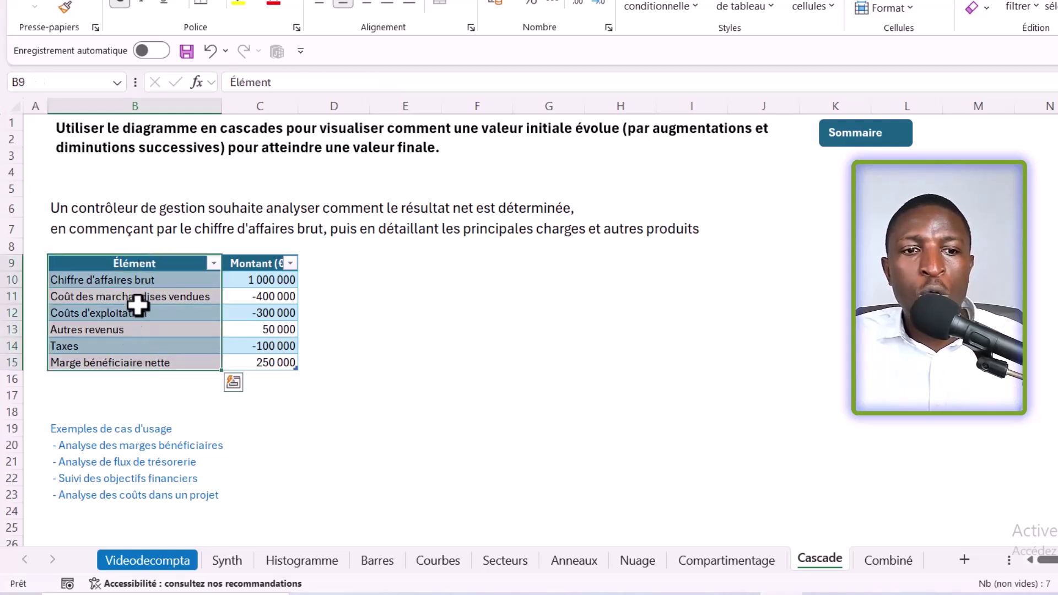
drag(258, 265, 259, 338)
click(148, 311)
drag(255, 265, 245, 364)
click(149, 312)
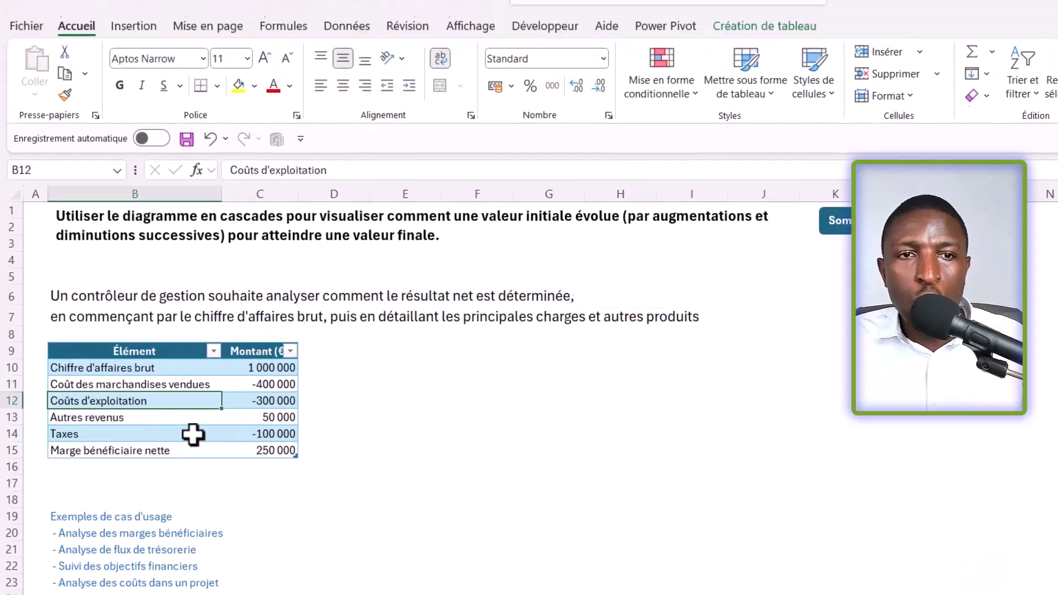
Insert a waterfall (Cascade) chart from the Élément and Montant table
click(124, 54)
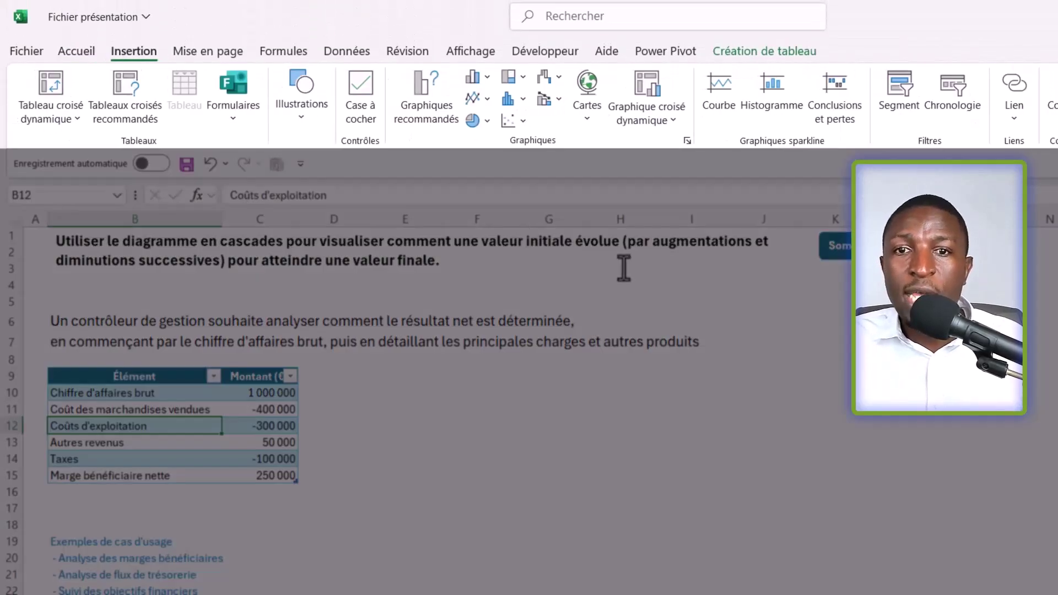
click(557, 78)
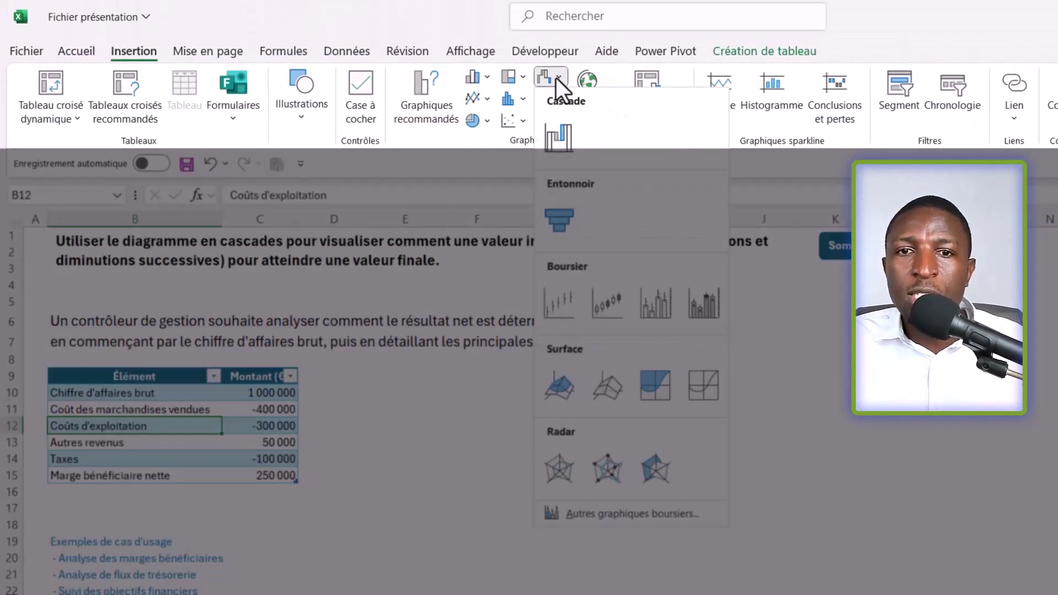
click(563, 144)
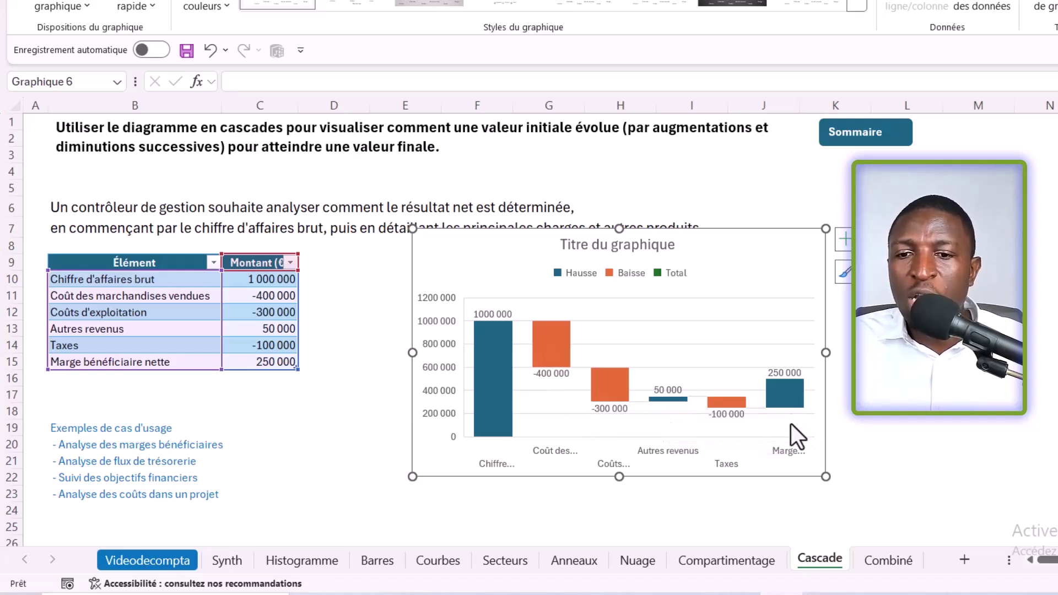
mouse_move(789, 404)
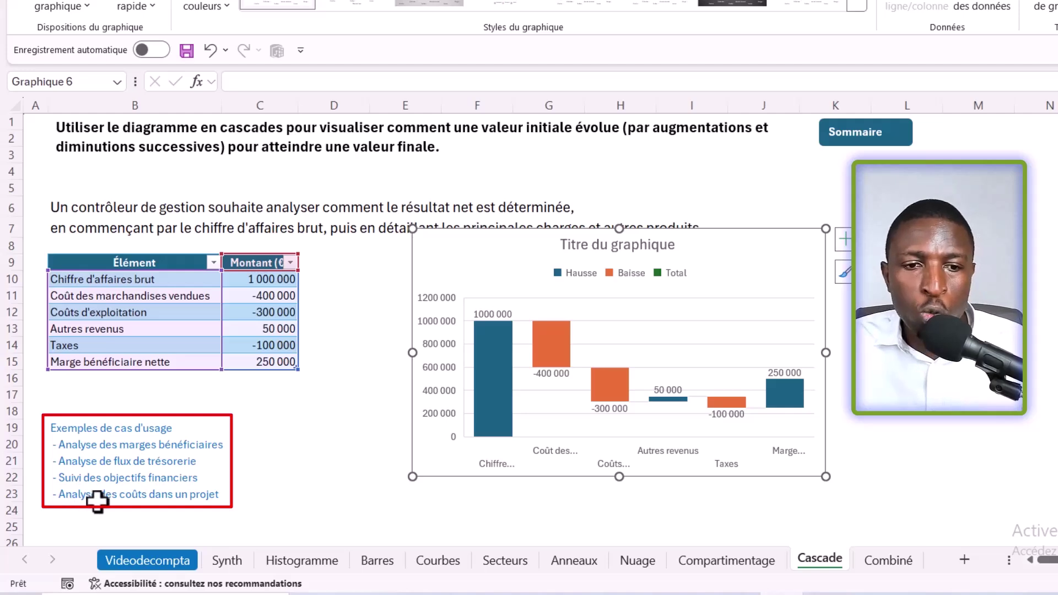
On the Combiné sheet, insert a combo chart with monthly Ventes as clustered columns and Stock as a line
key(ctrl+Page_Down)
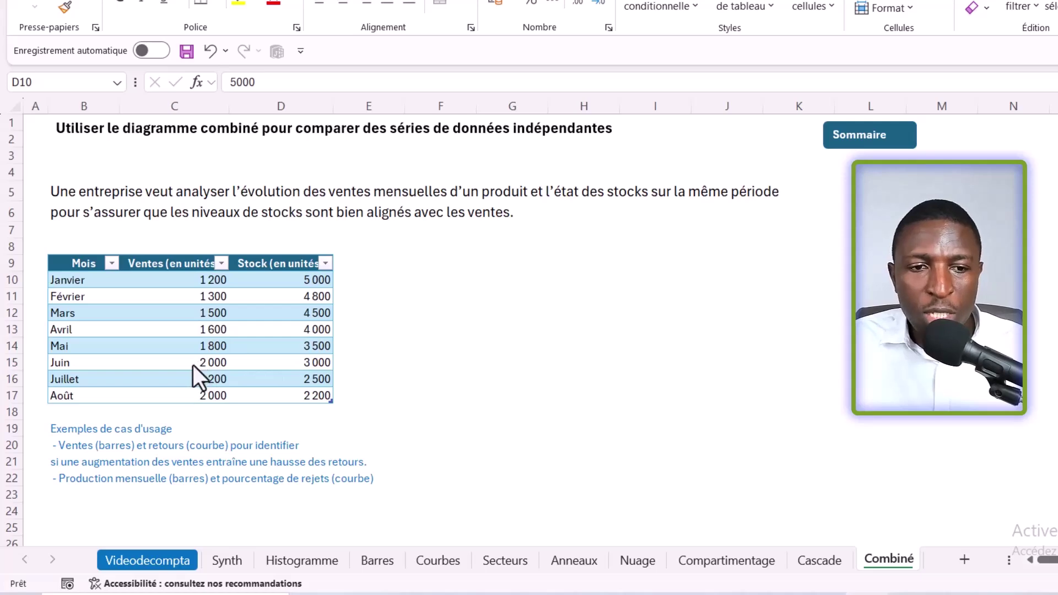
click(184, 261)
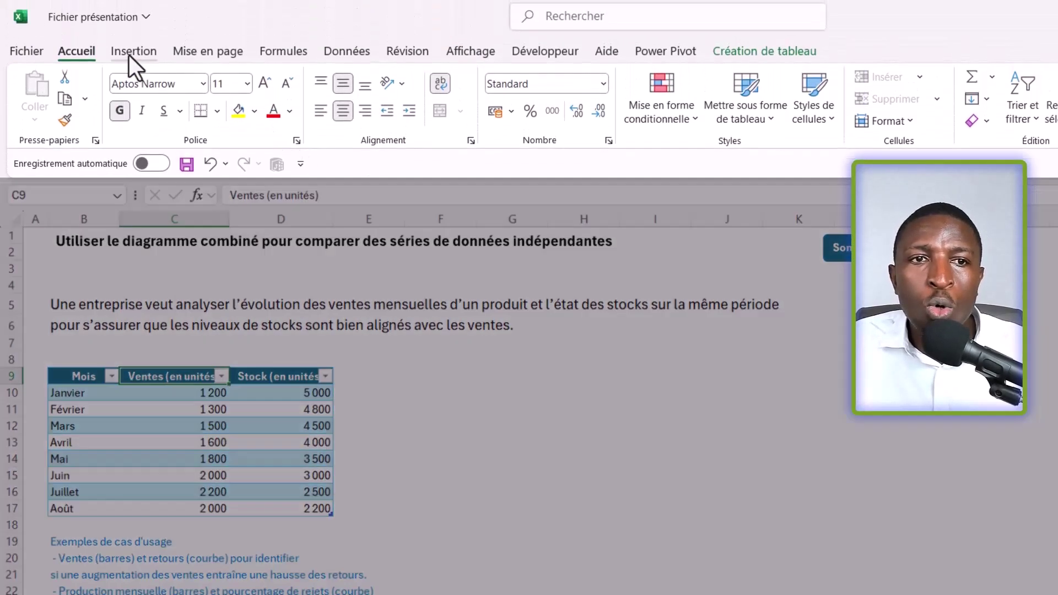
click(129, 54)
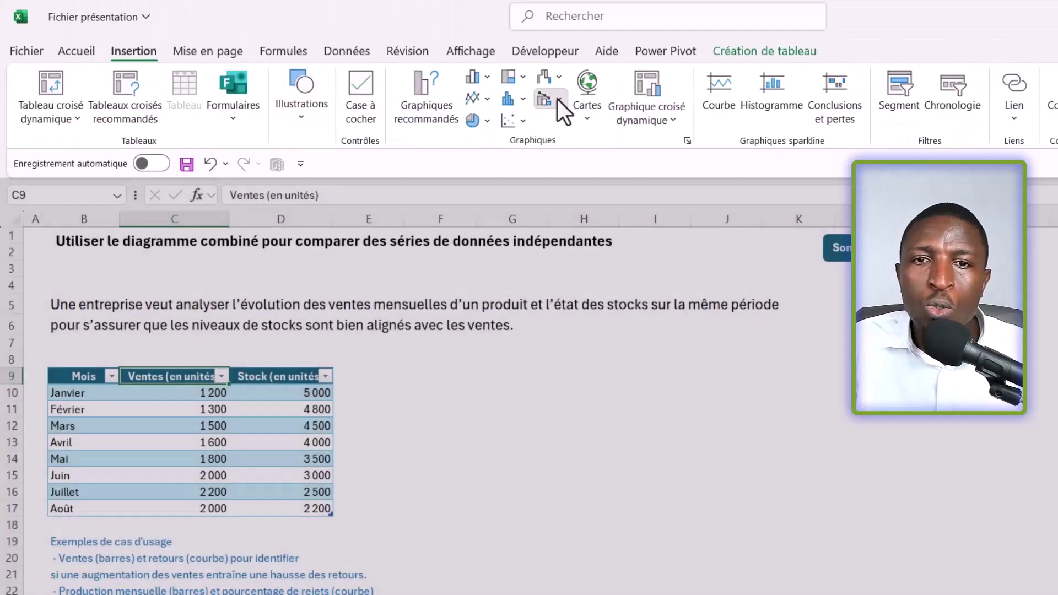
click(557, 100)
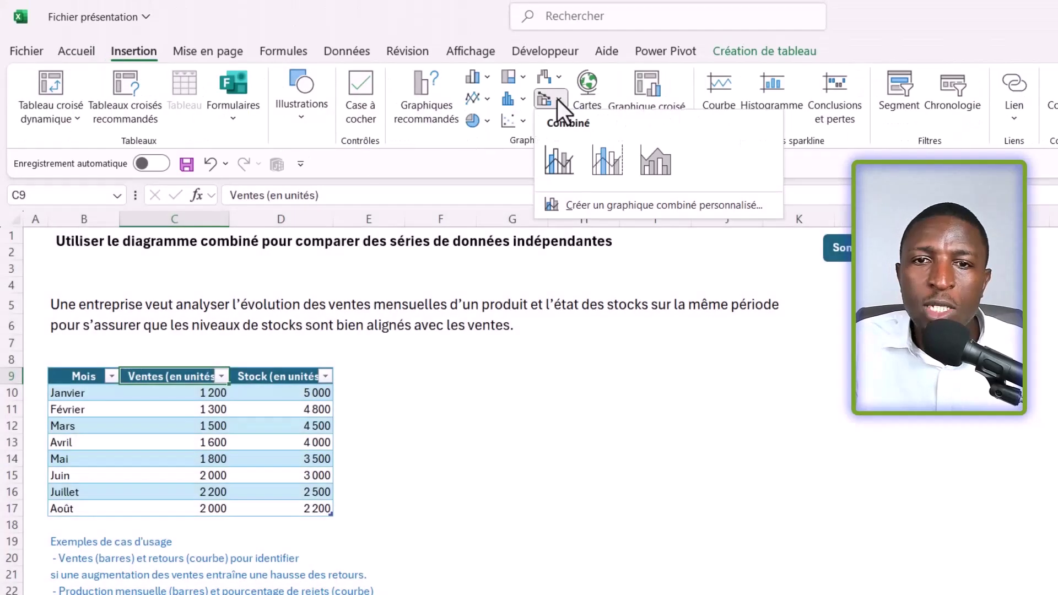
click(557, 162)
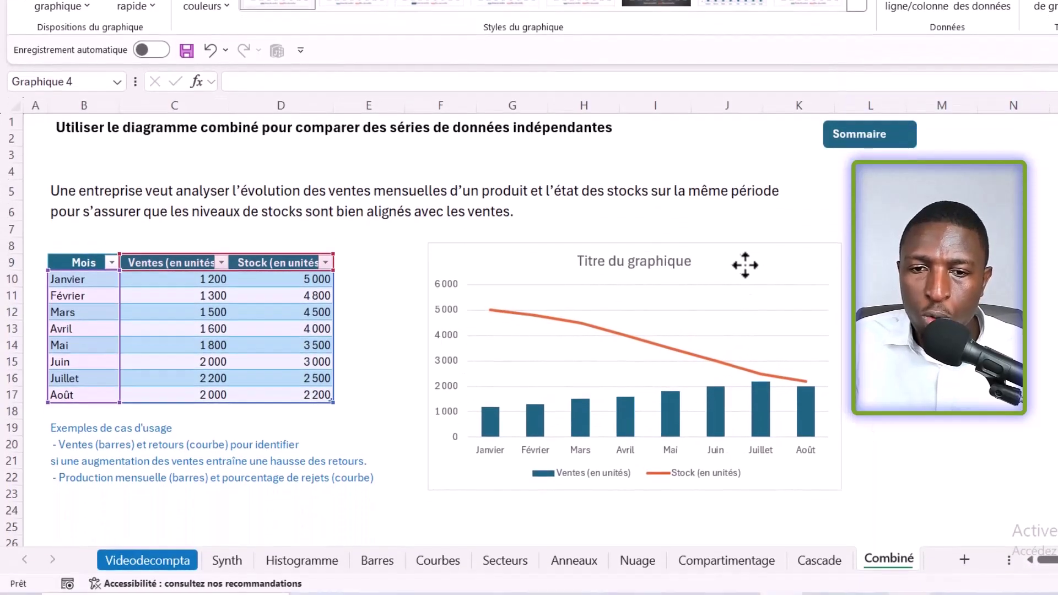
Position the combo chart beside the monthly table and inspect the Août sales column's value
drag(770, 345, 739, 380)
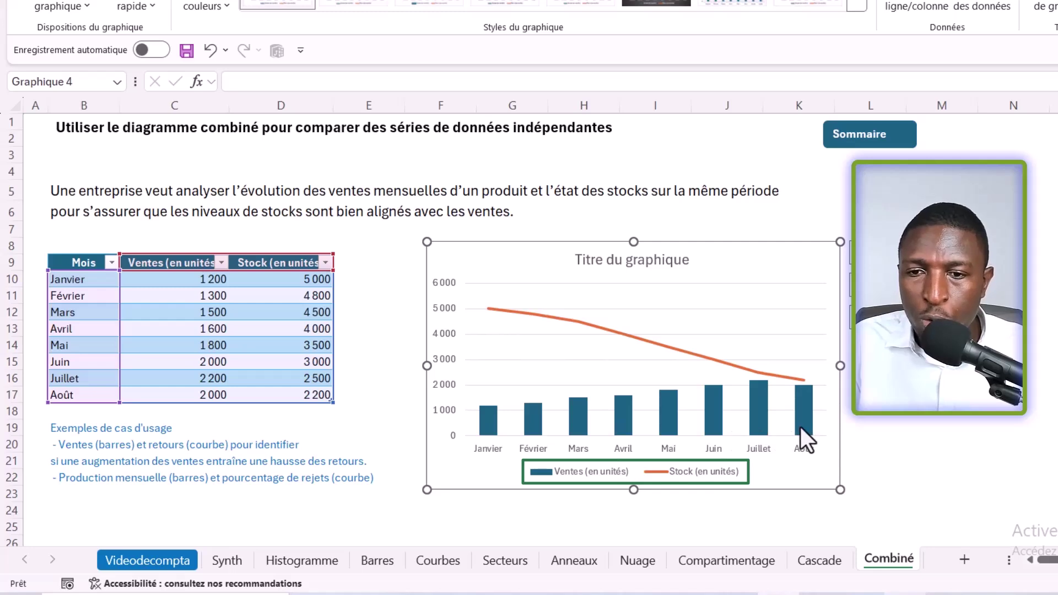
mouse_move(801, 424)
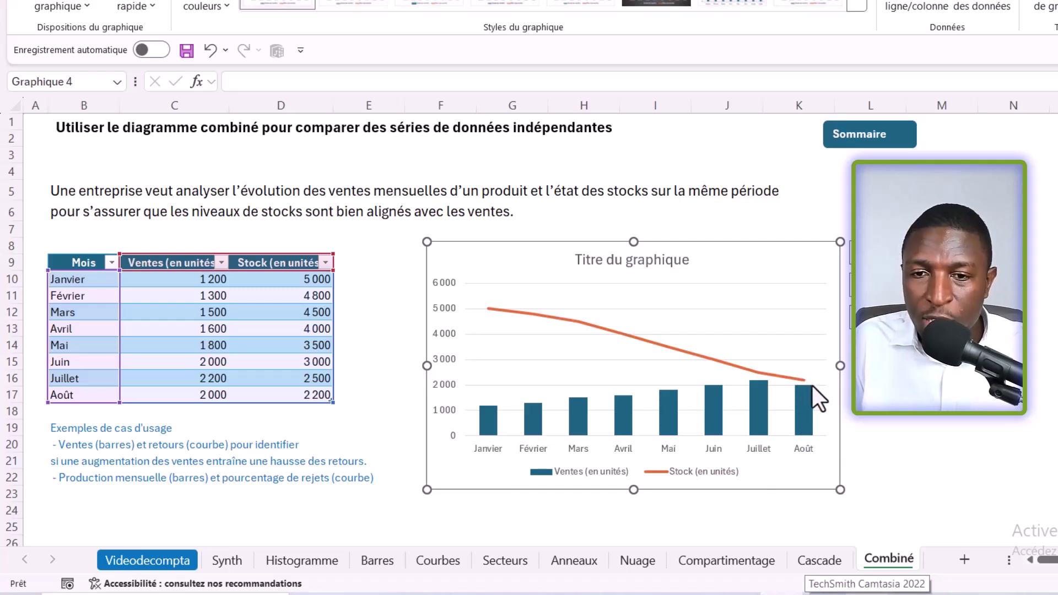
mouse_move(812, 386)
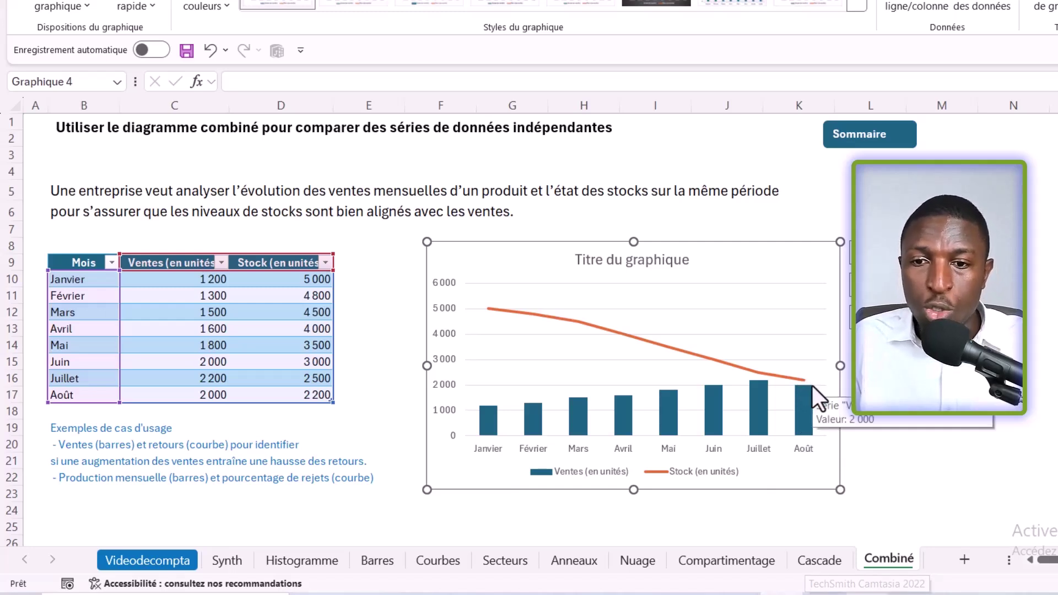